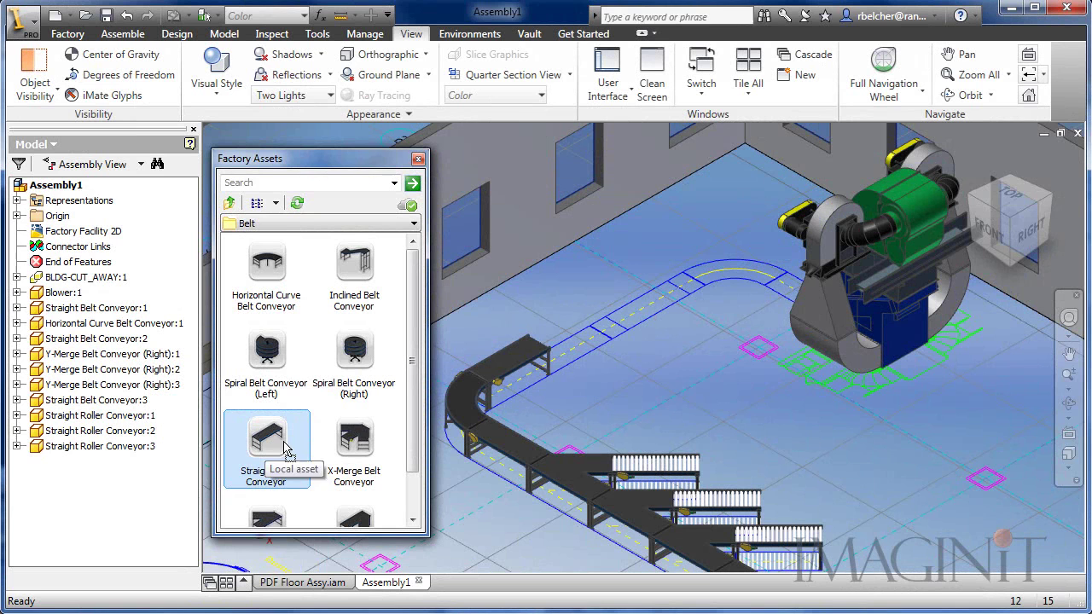
# Add a Straight Belt Conveyor and then an Inclined Belt Conveyor at the line's end
pyautogui.moveTo(594, 307); pyautogui.dragTo(569, 348)
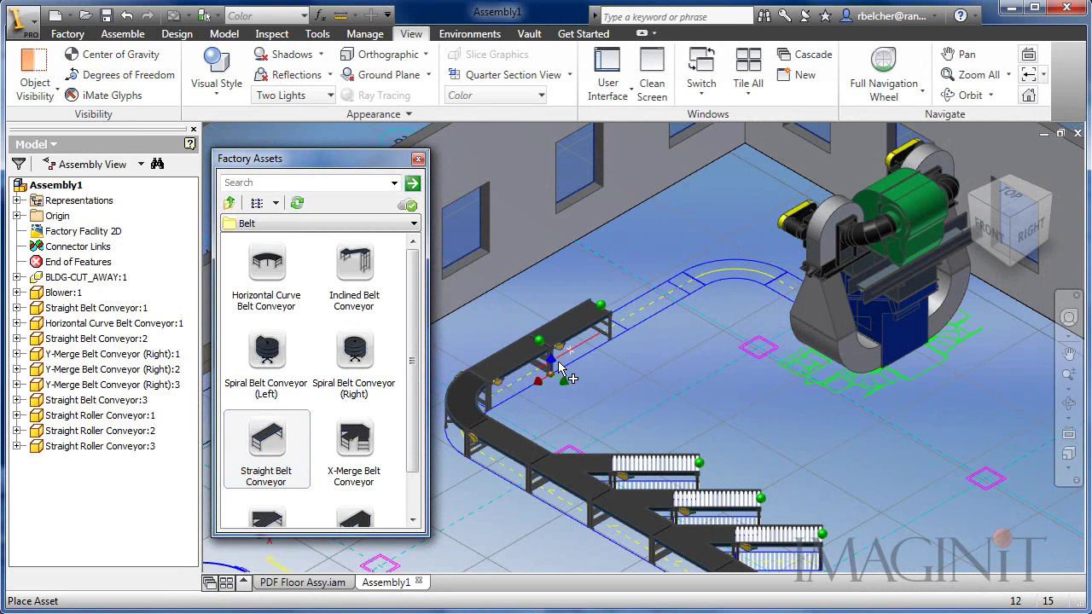
pyautogui.rightClick(630, 396)
pyautogui.click(654, 406)
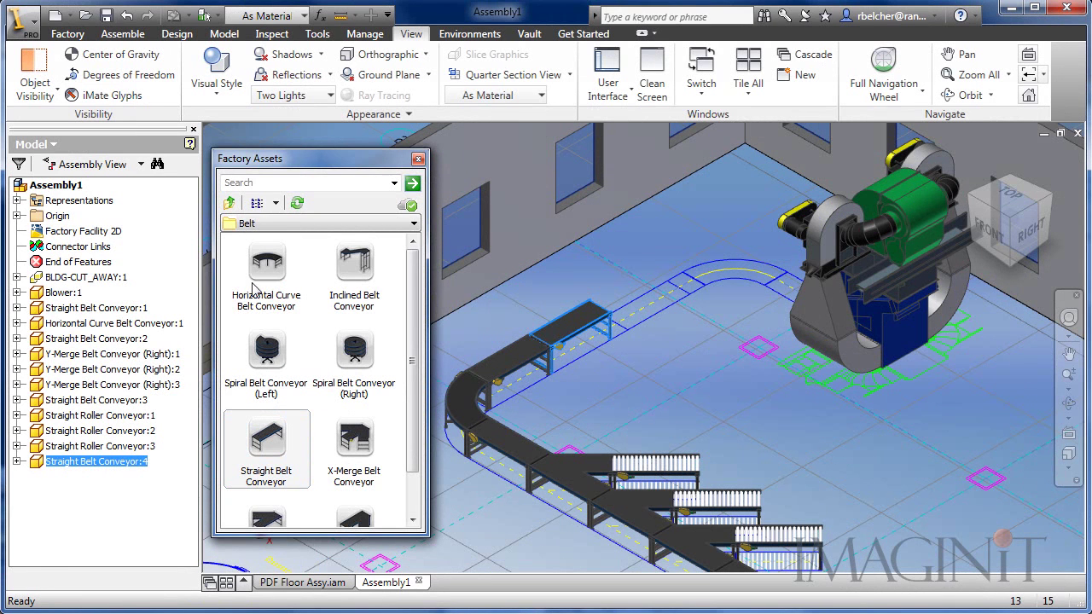
pyautogui.moveTo(340, 267); pyautogui.dragTo(714, 397)
pyautogui.rightClick(628, 394)
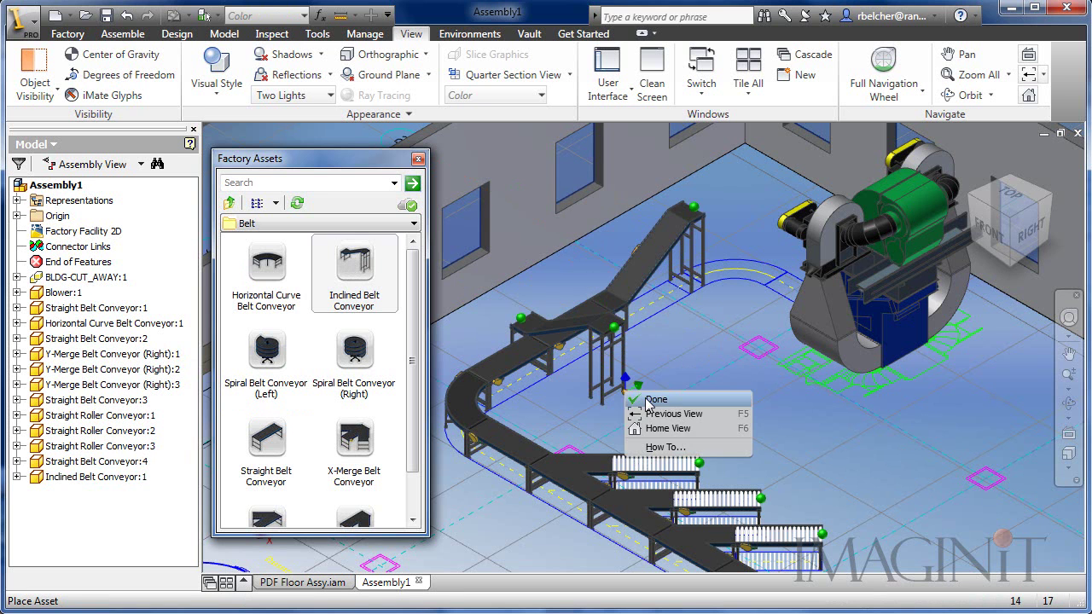
pyautogui.click(650, 399)
# Add a Horizontal Curve Belt Conveyor atop the incline, followed by another straight conveyor
pyautogui.moveTo(266, 269); pyautogui.dragTo(774, 241)
pyautogui.rightClick(676, 380)
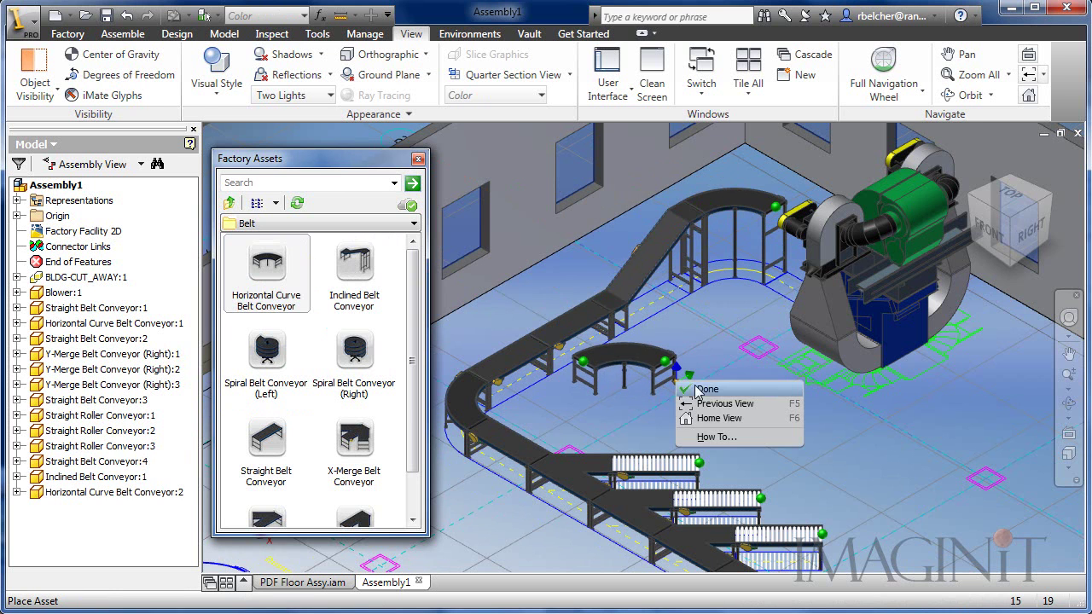
pyautogui.click(697, 390)
pyautogui.moveTo(266, 439); pyautogui.dragTo(679, 367)
pyautogui.rightClick(679, 366)
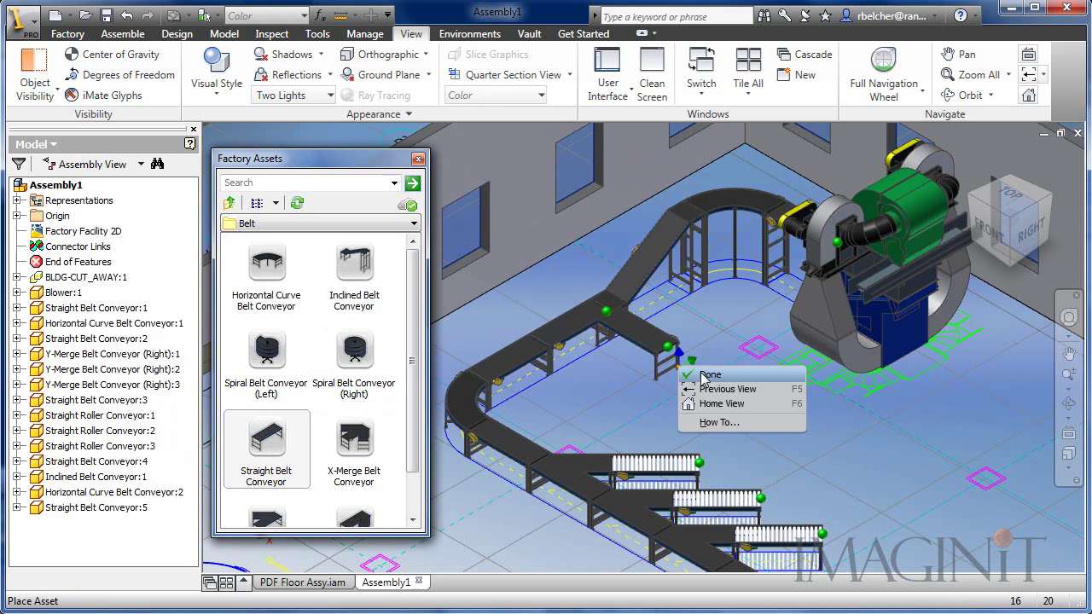
pyautogui.click(701, 380)
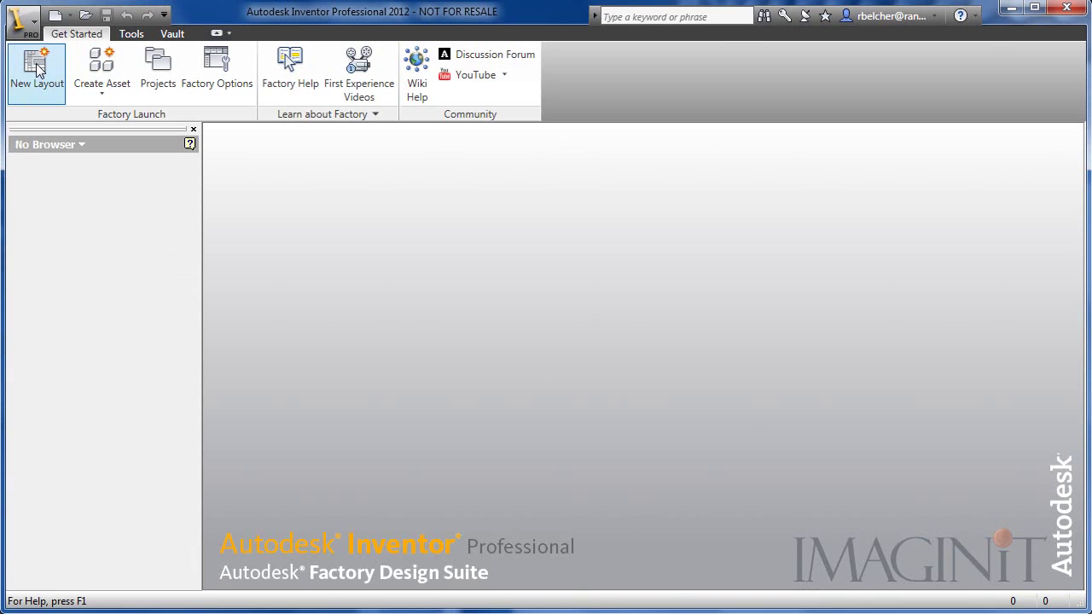
# Start a new factory layout and resize its floor from the top corner handle
pyautogui.click(36, 67)
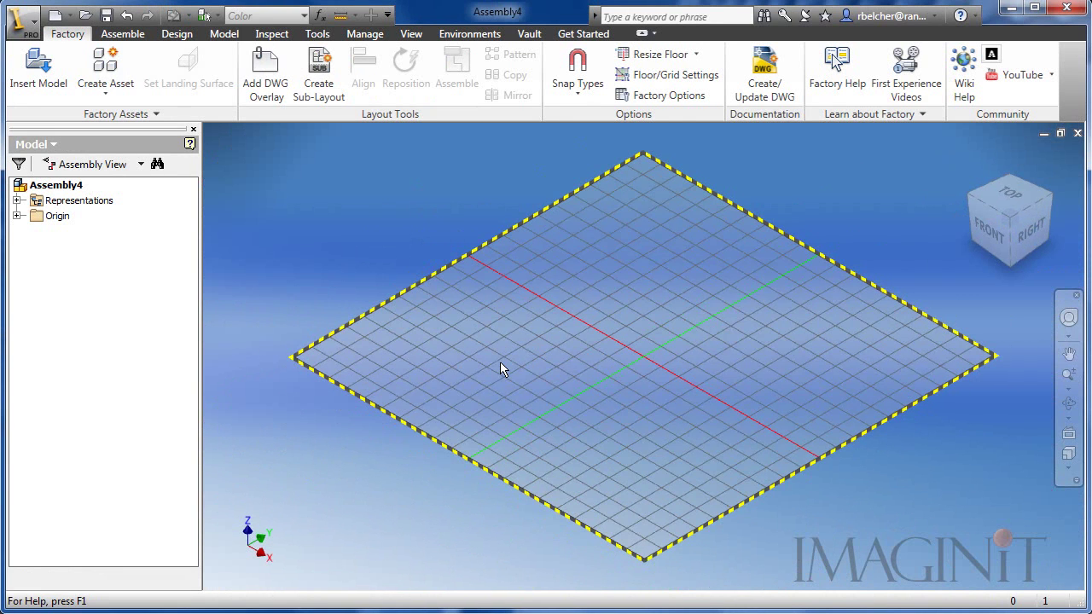
pyautogui.click(696, 55)
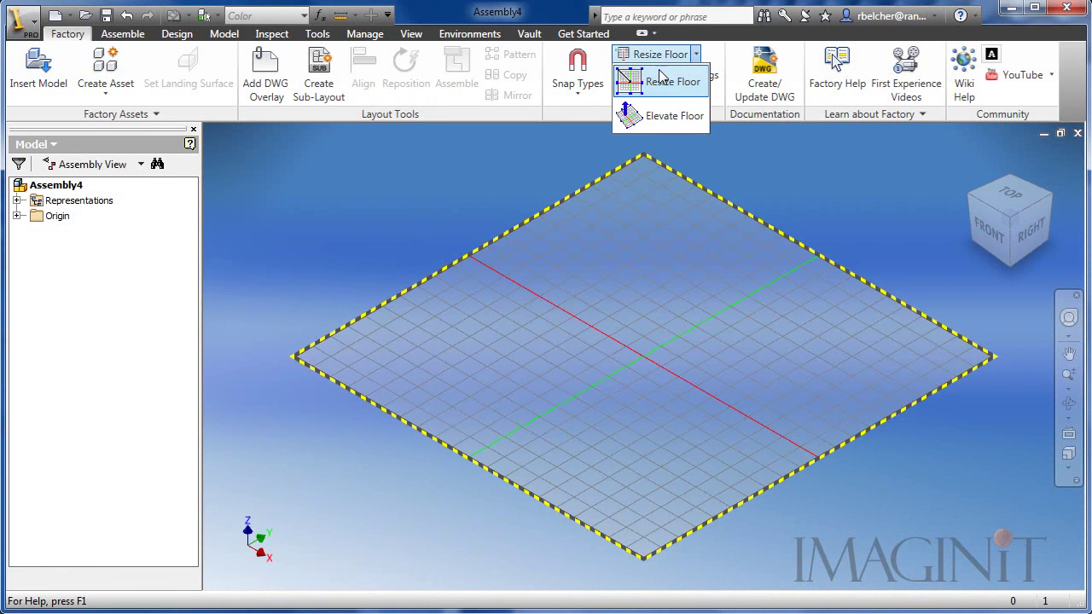
pyautogui.click(662, 78)
pyautogui.moveTo(646, 154)
pyautogui.mouseDown()
pyautogui.moveTo(648, 223)
pyautogui.moveTo(646, 162)
pyautogui.mouseUp()
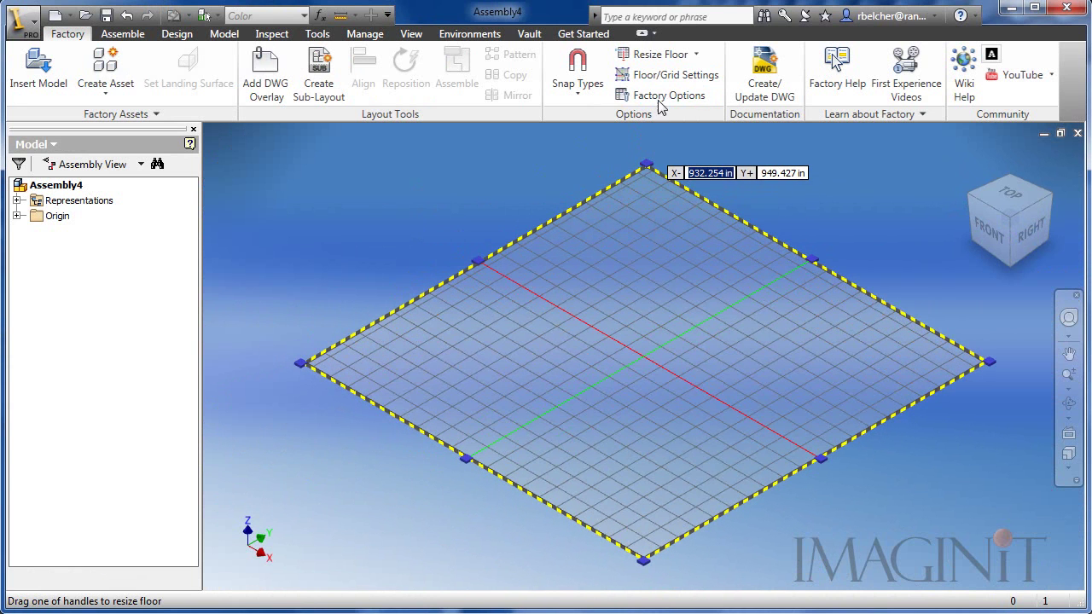
# Change the floor's elevation by dragging its centre handle
pyautogui.click(696, 55)
pyautogui.click(649, 109)
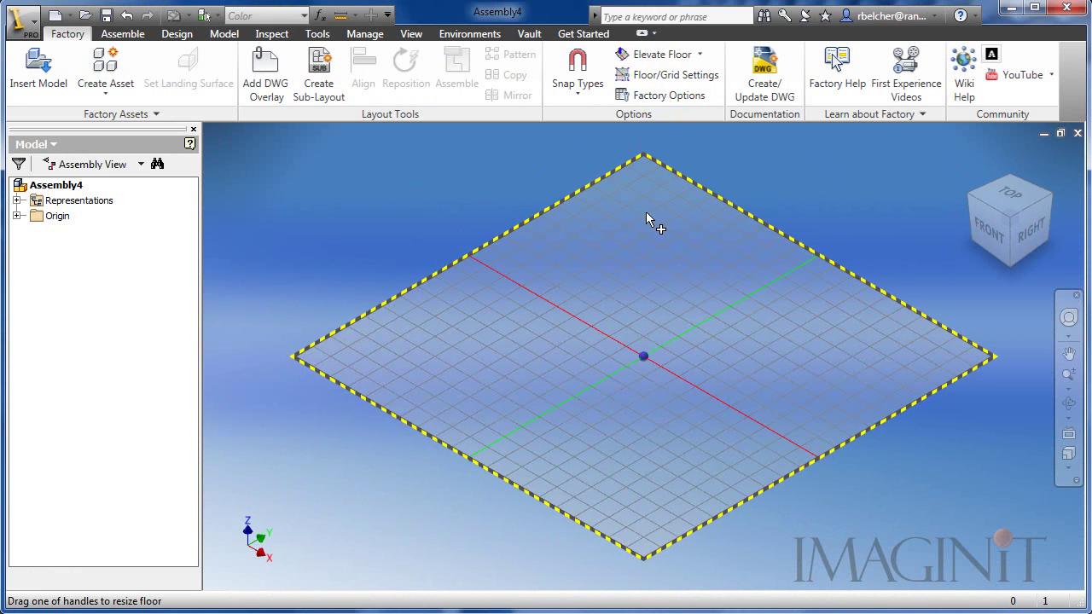
pyautogui.moveTo(643, 362)
pyautogui.mouseDown()
pyautogui.moveTo(648, 264)
pyautogui.moveTo(642, 364)
pyautogui.moveTo(644, 353)
pyautogui.mouseUp()
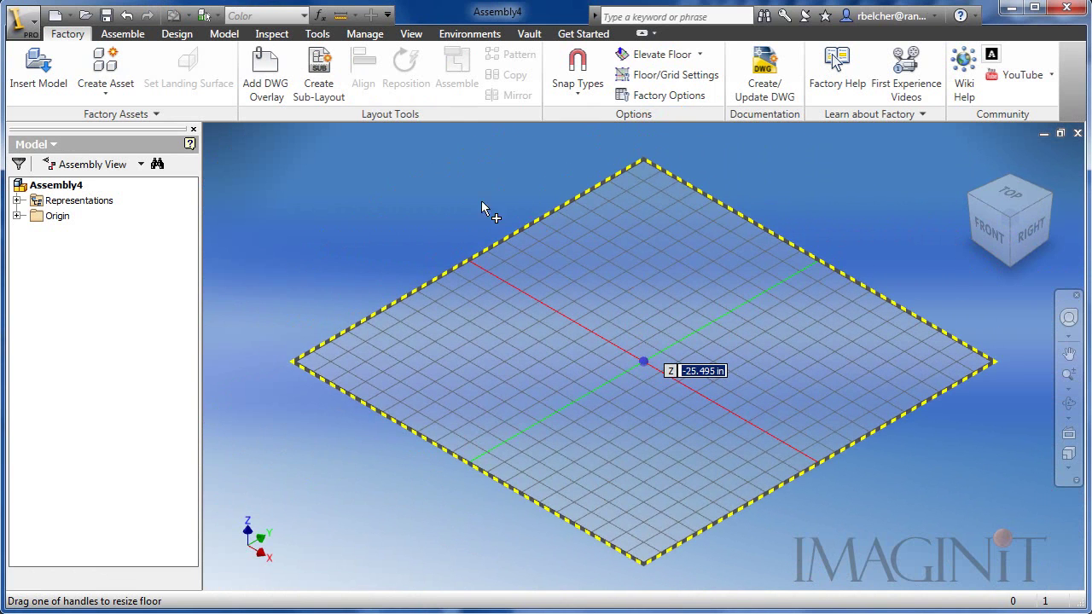
pyautogui.rightClick(424, 190)
# Finish the floor elevation and overlay the Ship Deck DWG onto the floor
pyautogui.click(443, 198)
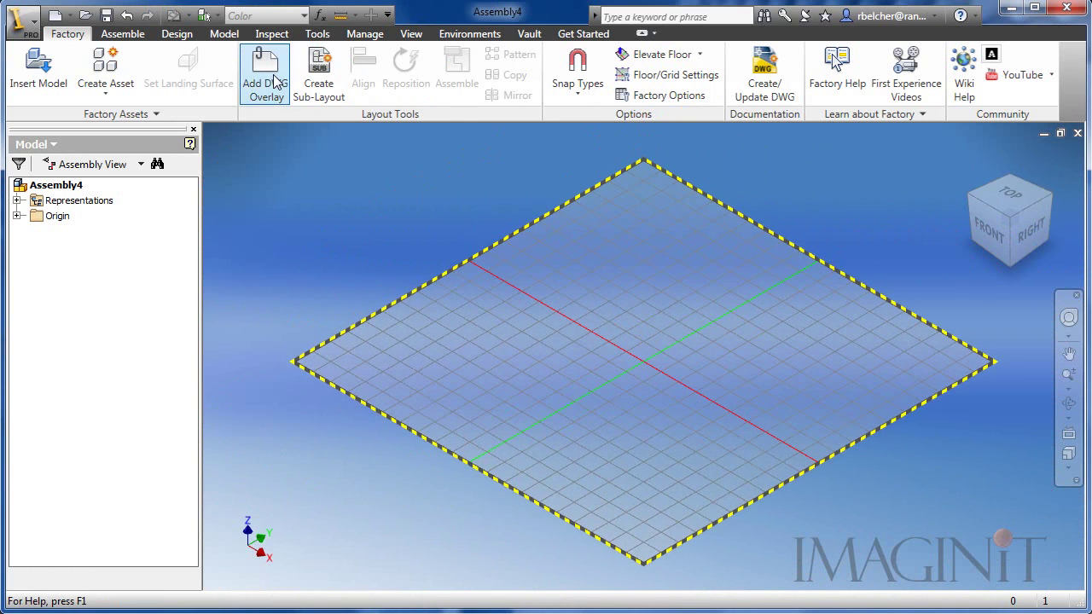
pyautogui.click(274, 76)
pyautogui.click(505, 301)
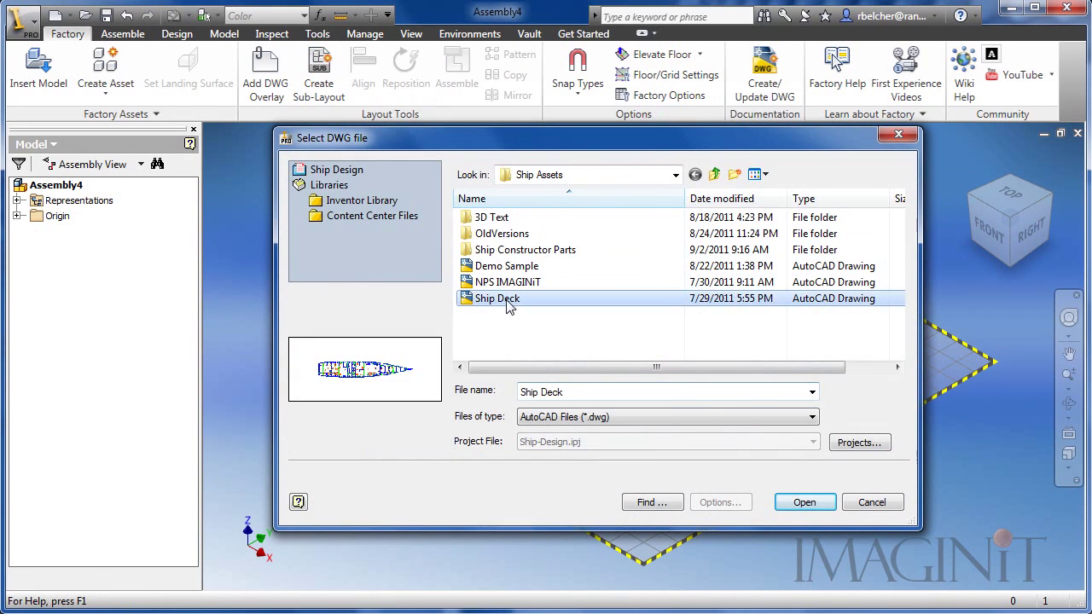
pyautogui.click(804, 502)
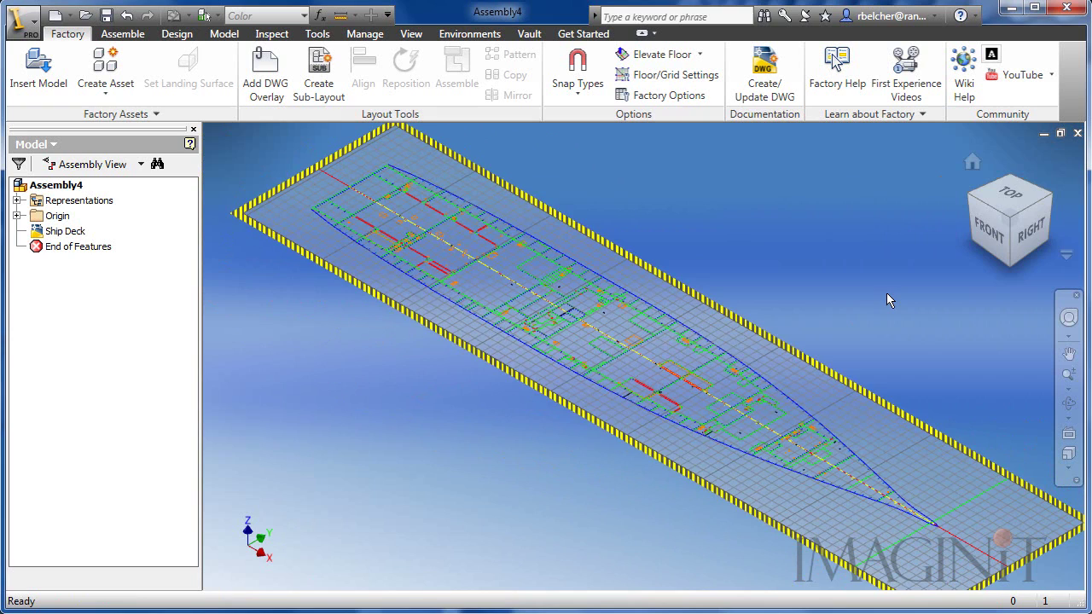
pyautogui.click(137, 118)
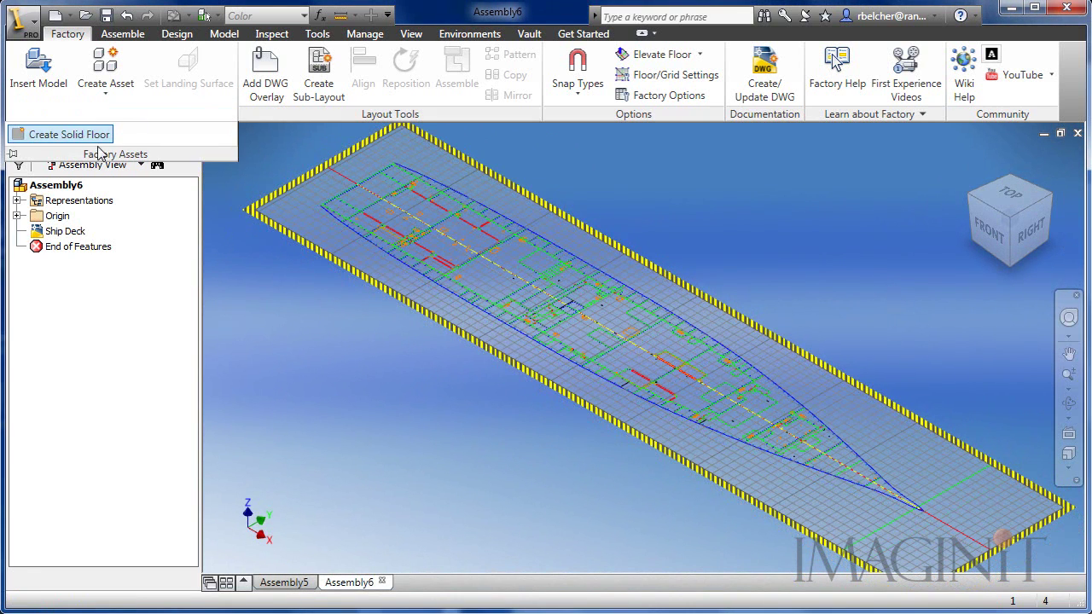
# Create a solid floor and cut away everything outside the hull outline with an Extents All extrusion
pyautogui.click(95, 139)
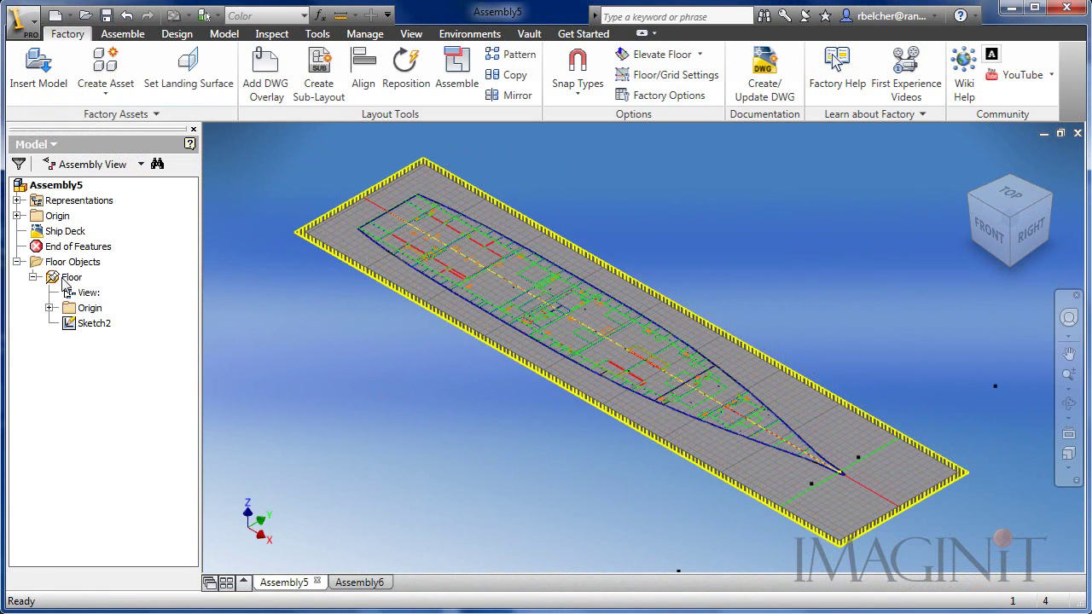
pyautogui.doubleClick(65, 278)
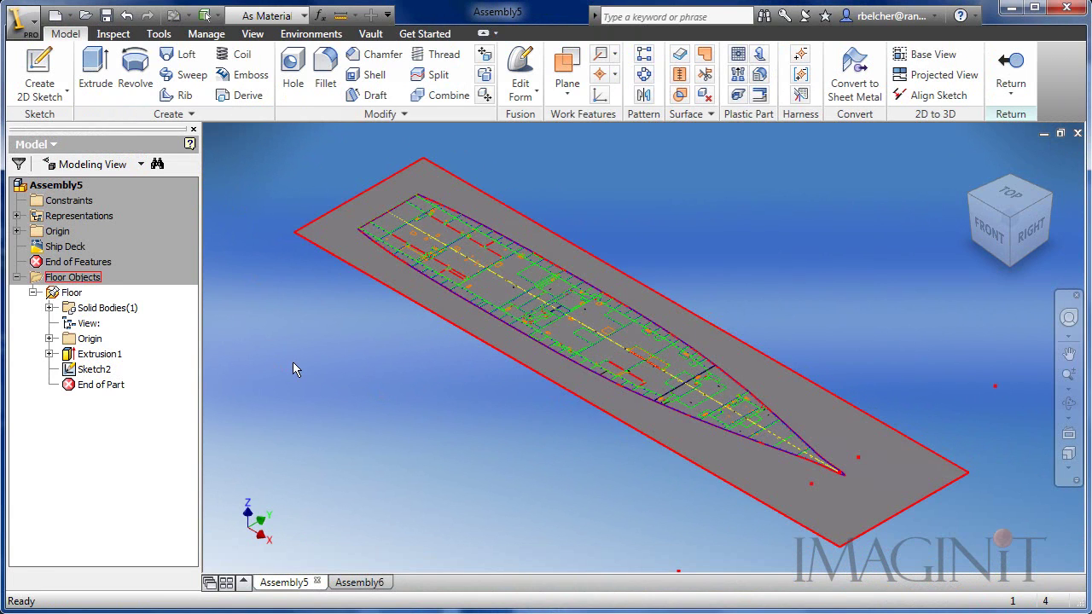
pyautogui.press('e')
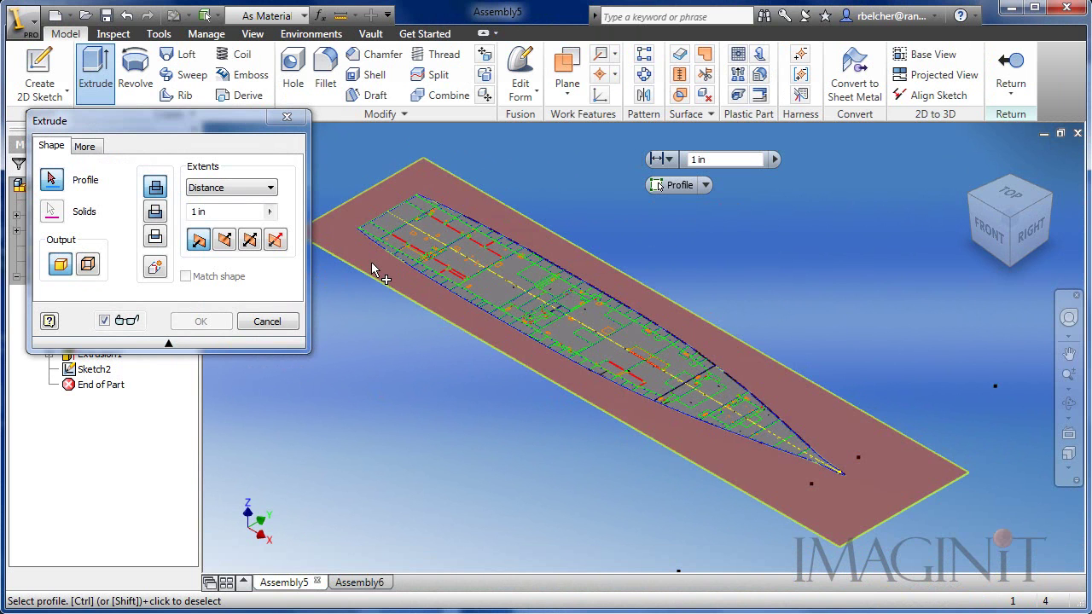
pyautogui.click(367, 269)
pyautogui.click(154, 212)
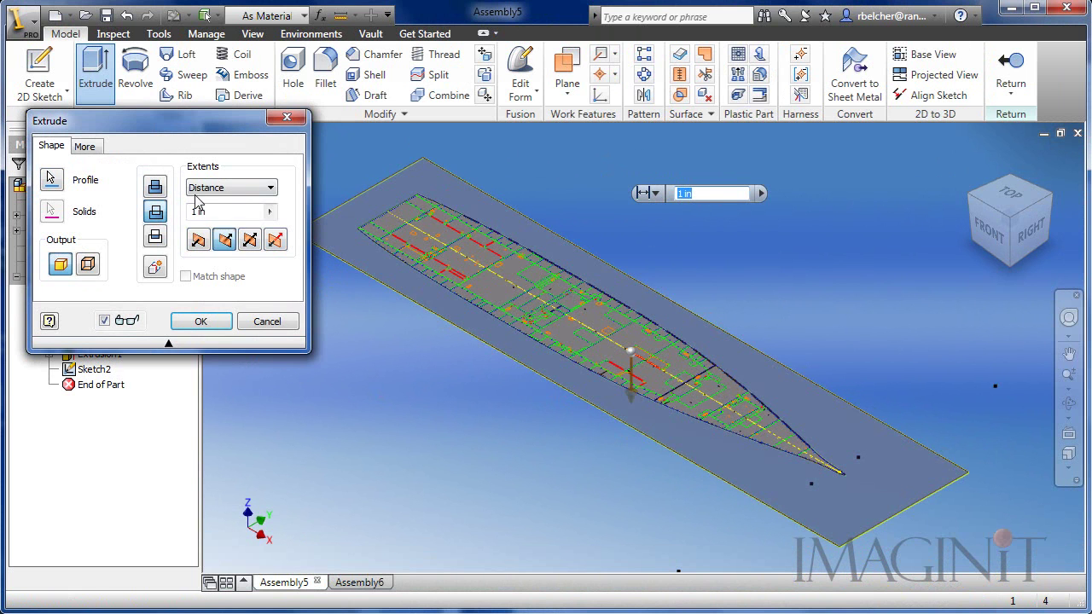
pyautogui.click(207, 190)
pyautogui.click(198, 247)
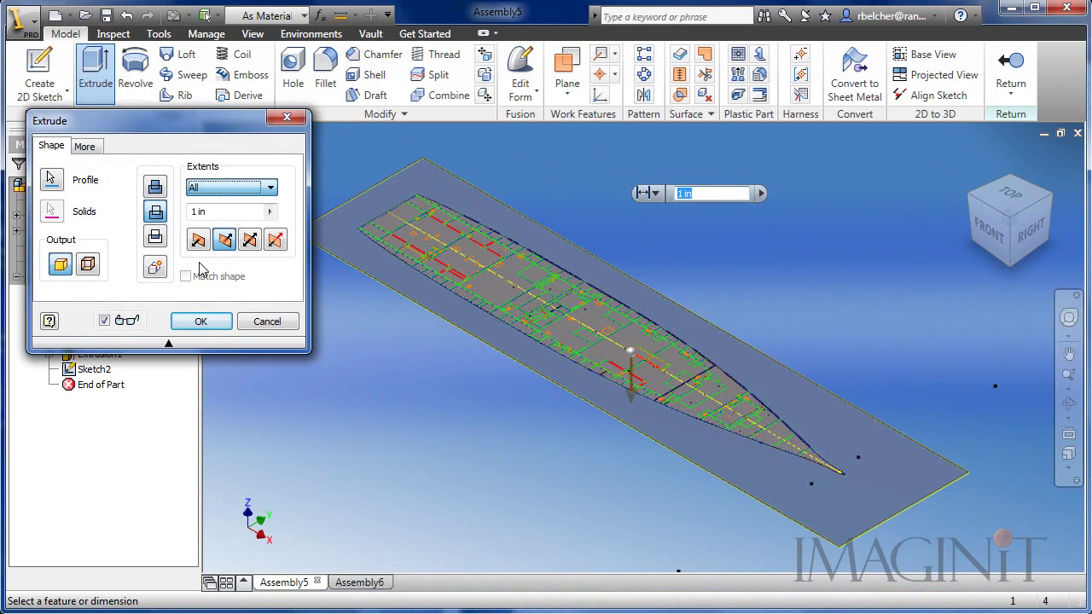
pyautogui.click(201, 321)
pyautogui.moveTo(397, 355)
pyautogui.keyDown('shift'); pyautogui.mouseDown(button='middle')
pyautogui.moveTo(421, 370)
pyautogui.moveTo(397, 309)
pyautogui.moveTo(383, 341)
pyautogui.moveTo(391, 348)
pyautogui.mouseUp(button='middle'); pyautogui.keyUp('shift')
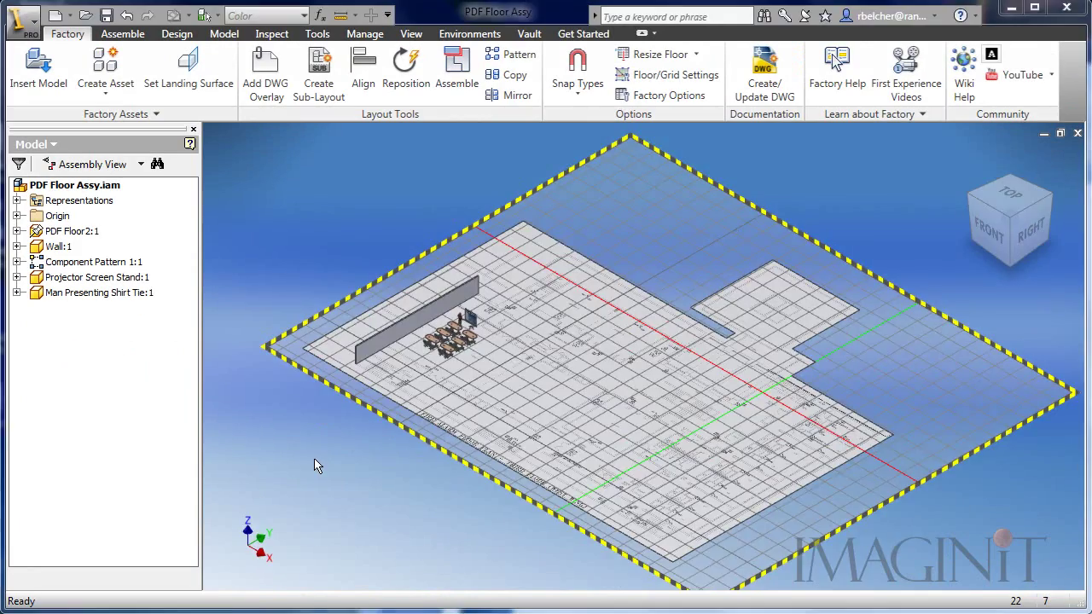
# Orbit the PDF Floor Assy to an oblique view and zoom toward the tables and projector screen
pyautogui.keyDown('shift'); pyautogui.moveTo(316, 464); pyautogui.dragTo(602, 470, button='middle'); pyautogui.keyUp('shift')
pyautogui.scroll(-5, 493, 388)
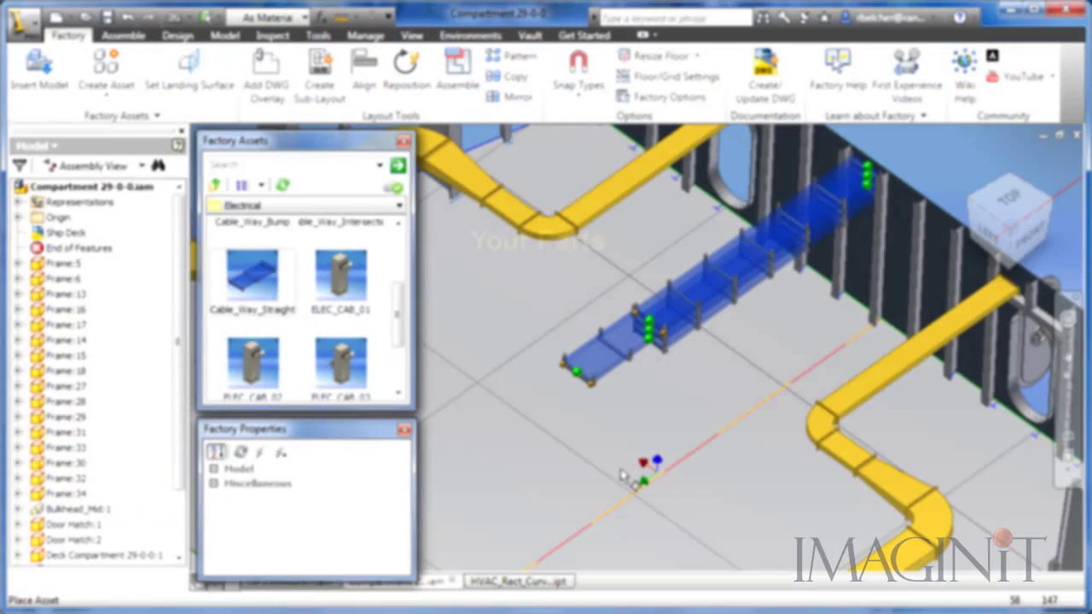
# Finish placing the straight cable way
pyautogui.scroll(3, 661, 397)
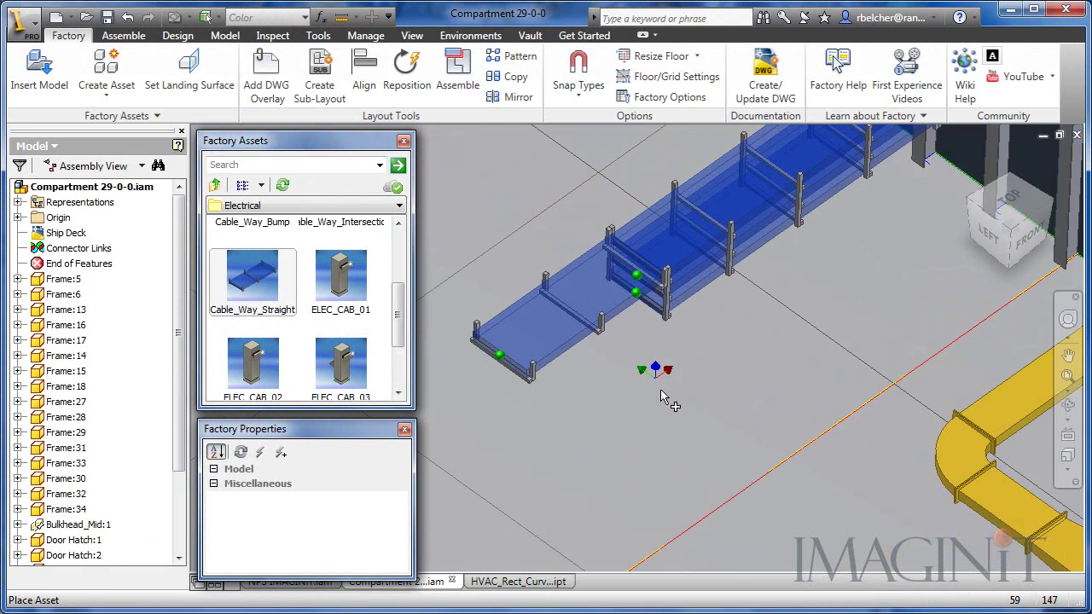
pyautogui.rightClick(664, 399)
pyautogui.click(687, 398)
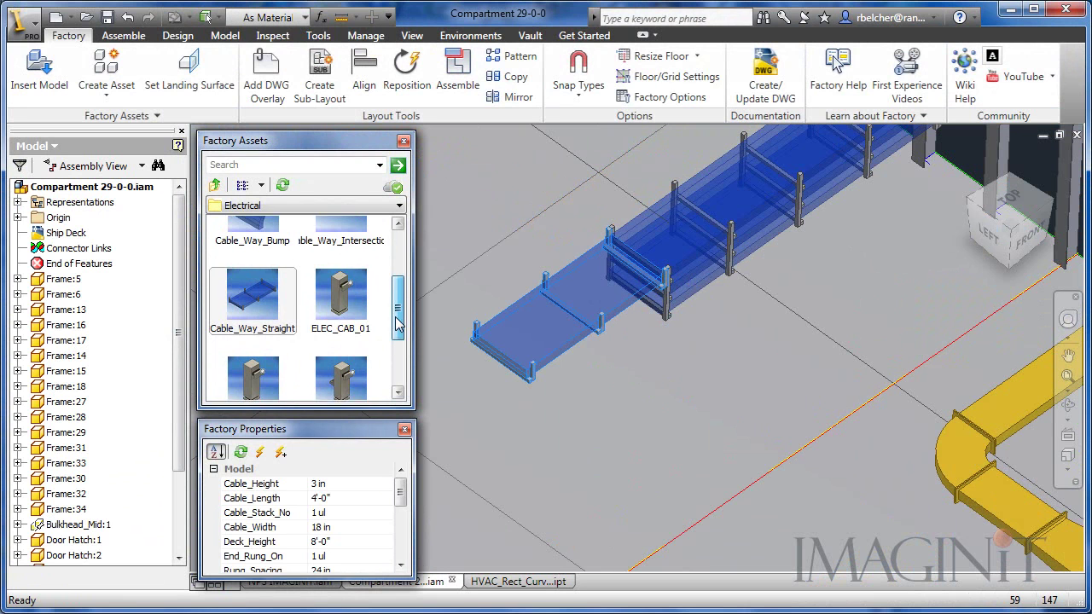
# Attach Cable_Way_Bend pieces at the lower connectors of the run
pyautogui.moveTo(401, 326); pyautogui.dragTo(395, 282)
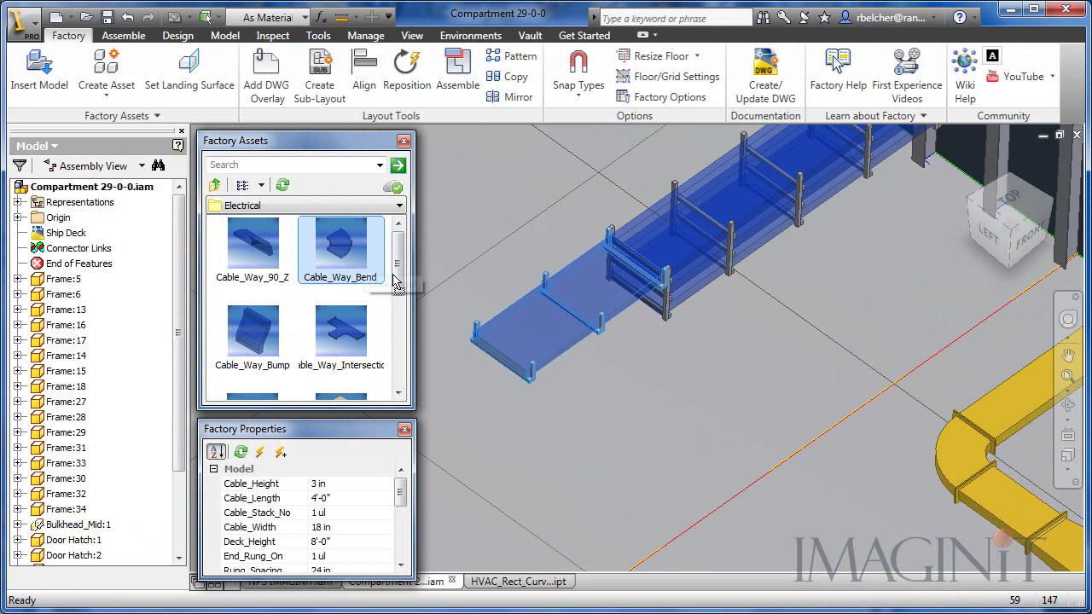
pyautogui.moveTo(643, 465); pyautogui.dragTo(651, 464)
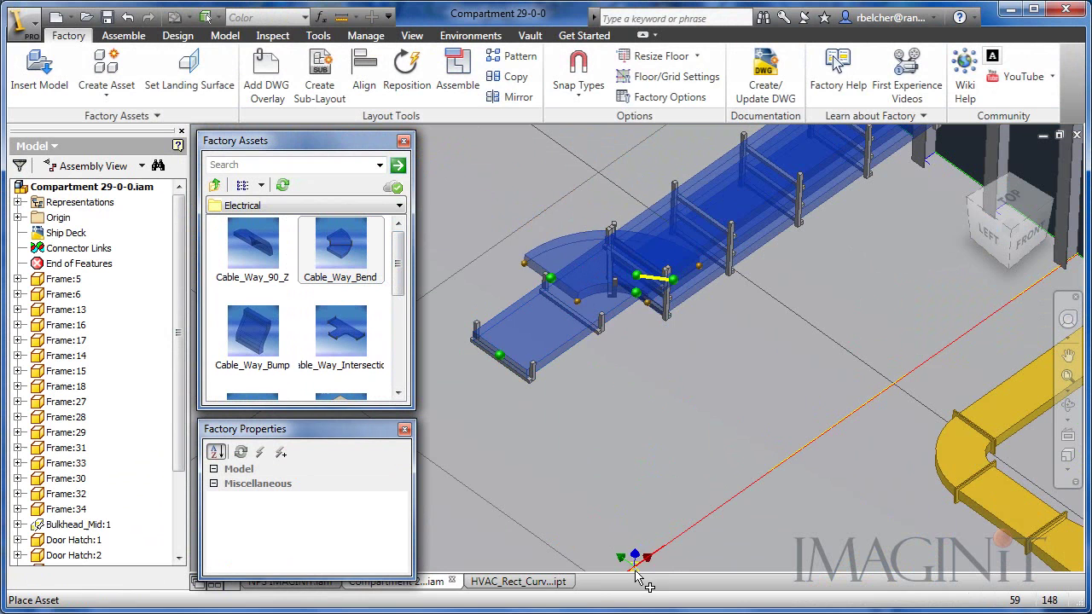
pyautogui.click(585, 565)
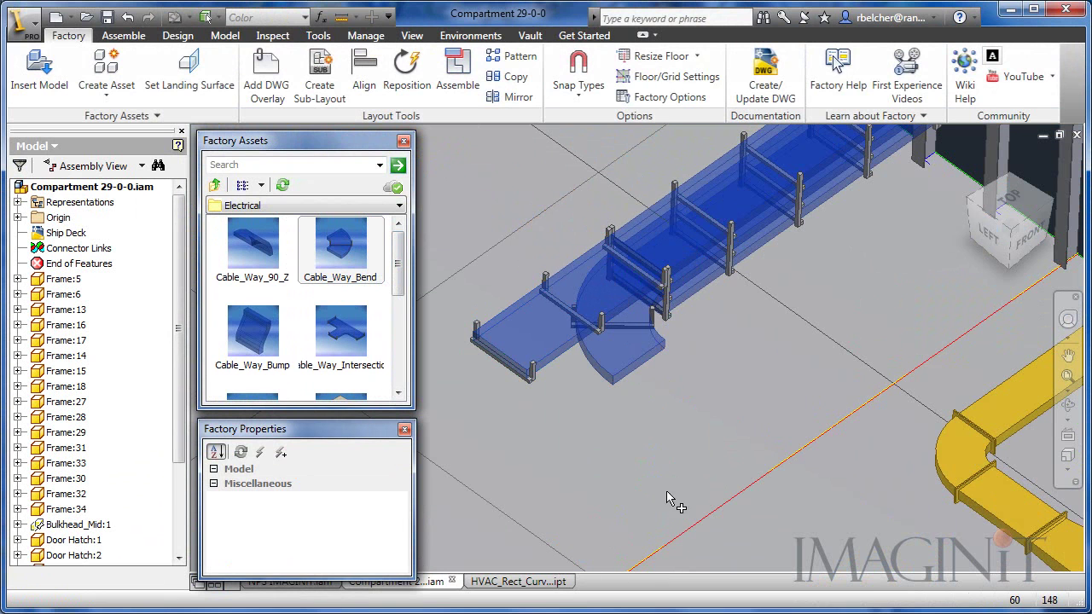
pyautogui.click(725, 573)
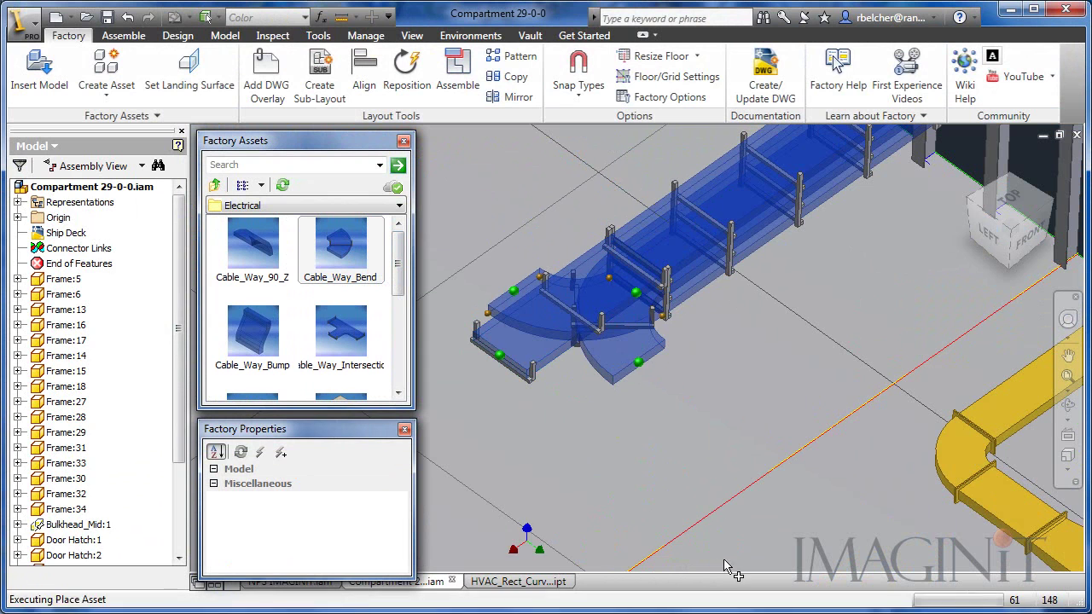
pyautogui.rightClick(480, 235)
pyautogui.click(495, 245)
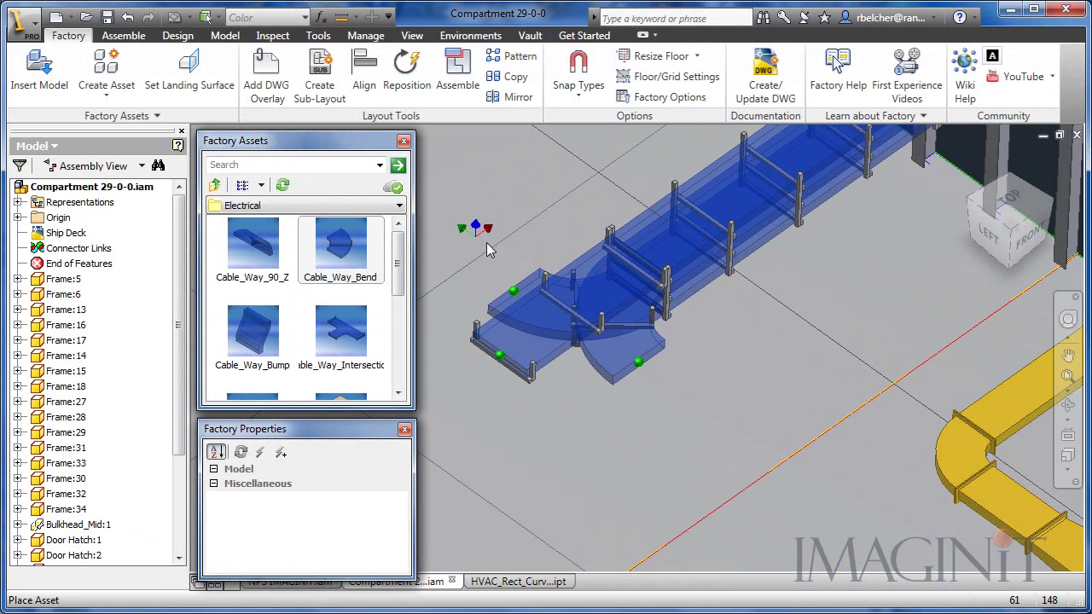
# Cap the bend's open end and the cable way's left end with Cable_Way_Bump pieces
pyautogui.scroll(-3, 375, 320)
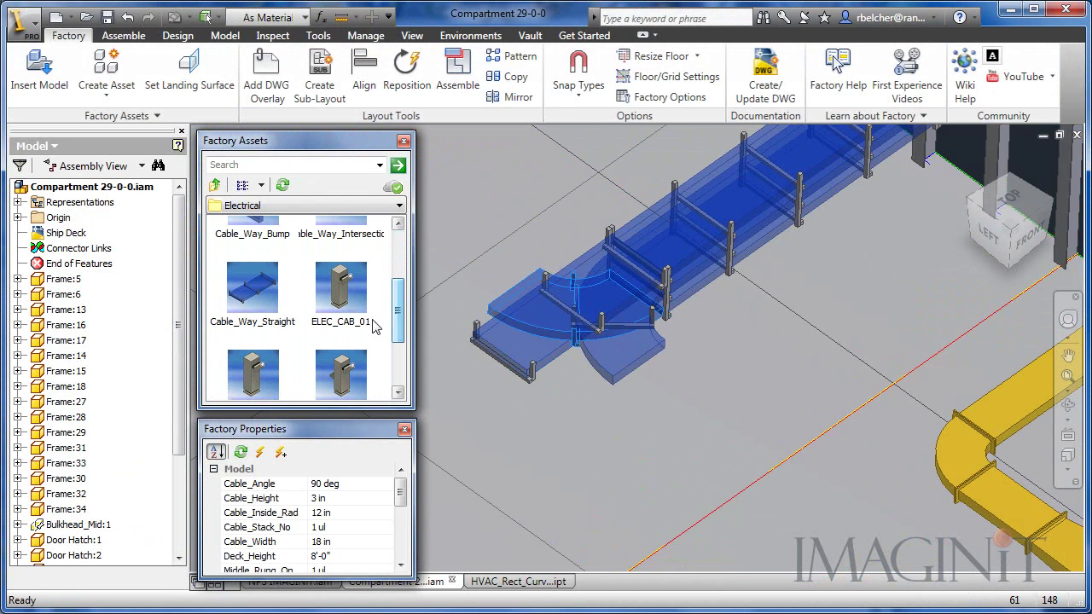
pyautogui.moveTo(401, 315); pyautogui.dragTo(400, 264)
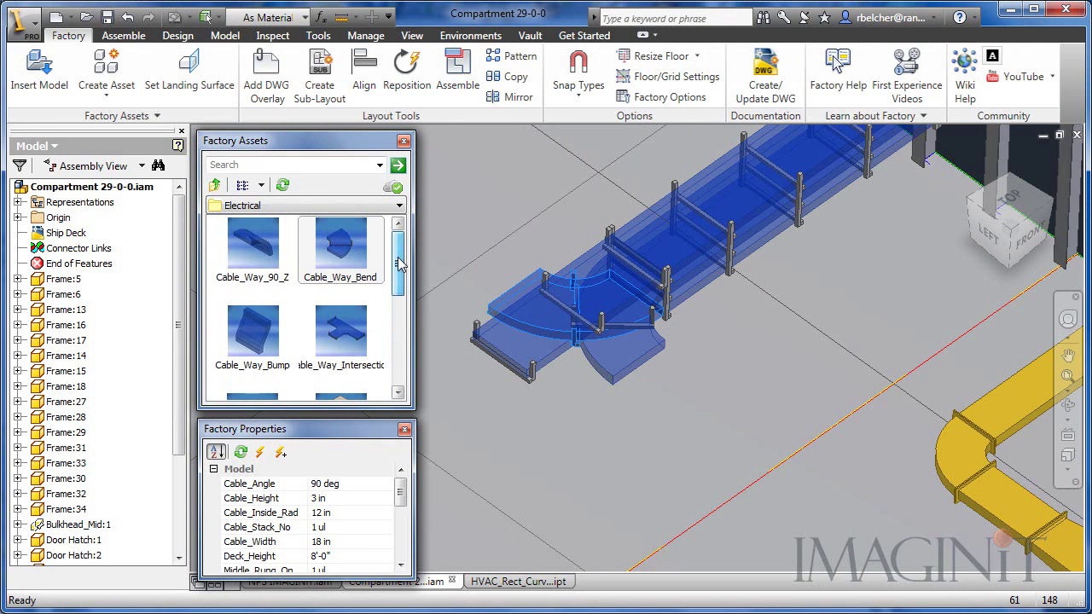
pyautogui.click(267, 331)
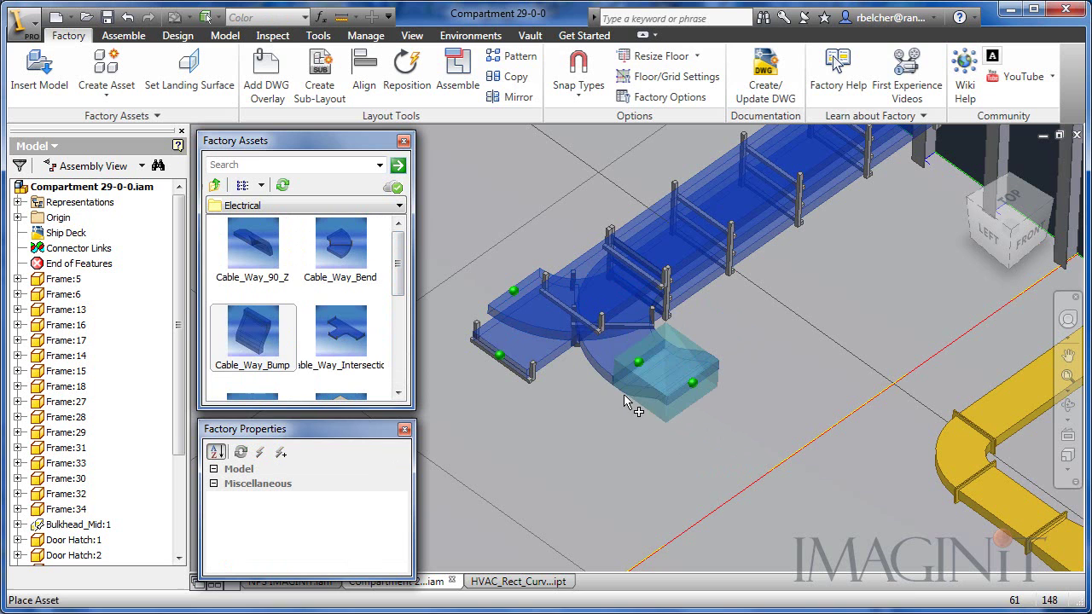
pyautogui.click(629, 394)
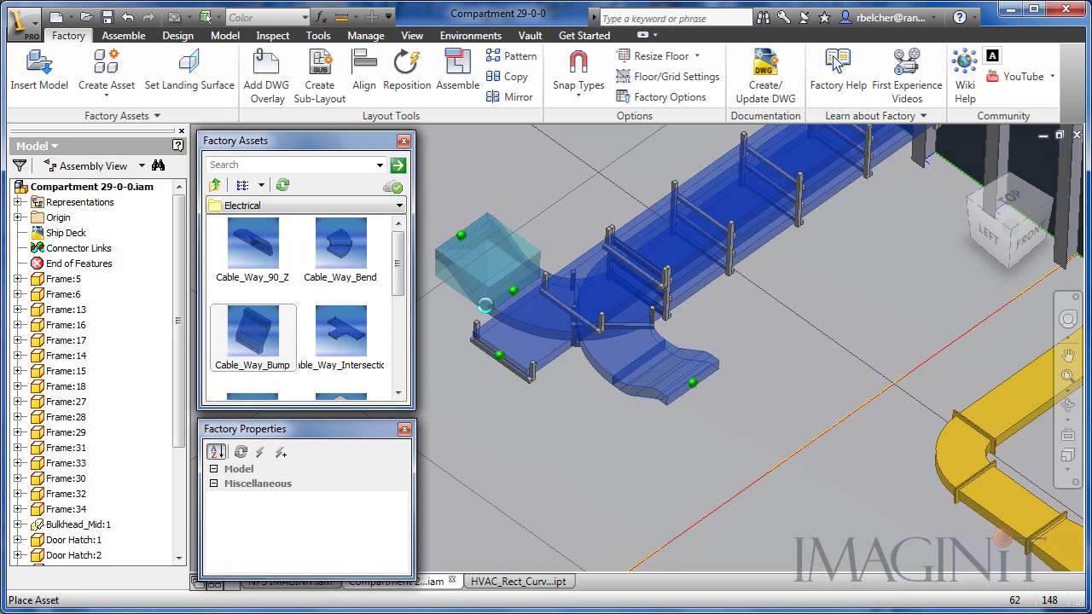
pyautogui.click(484, 304)
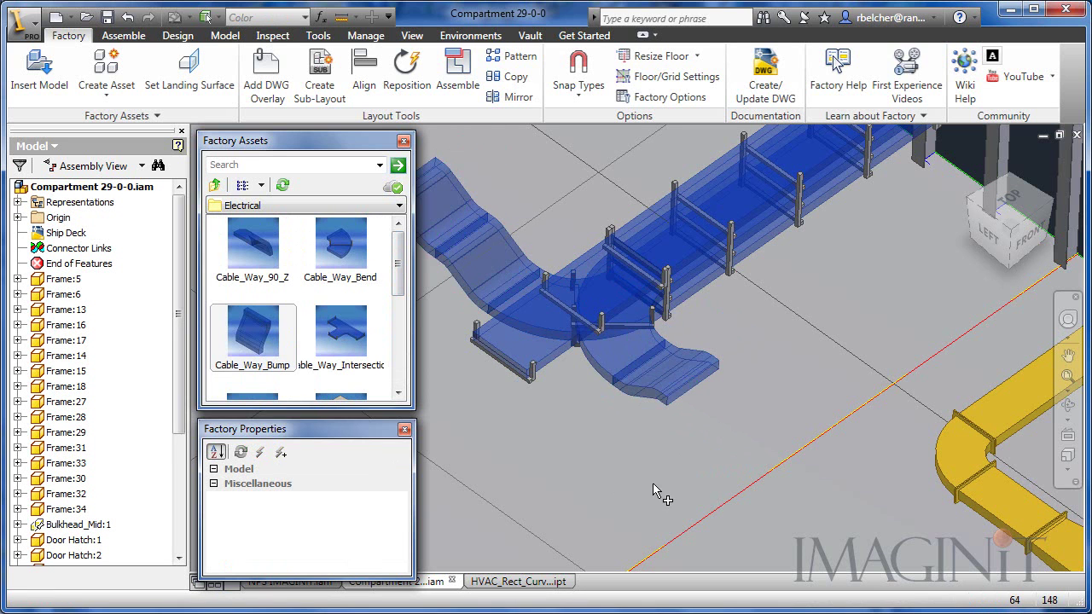
pyautogui.rightClick(770, 405)
pyautogui.click(798, 414)
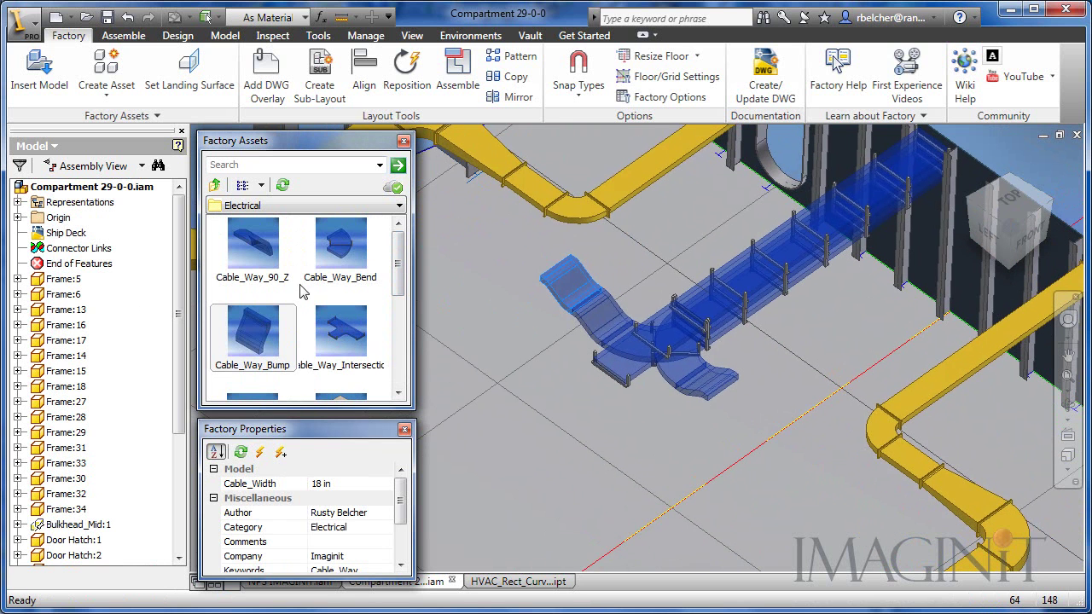
# Add Cable_Way_Straight runs off the tee's lower and upper-left branches
pyautogui.scroll(-3, 401, 291)
pyautogui.moveTo(252, 307); pyautogui.dragTo(723, 452)
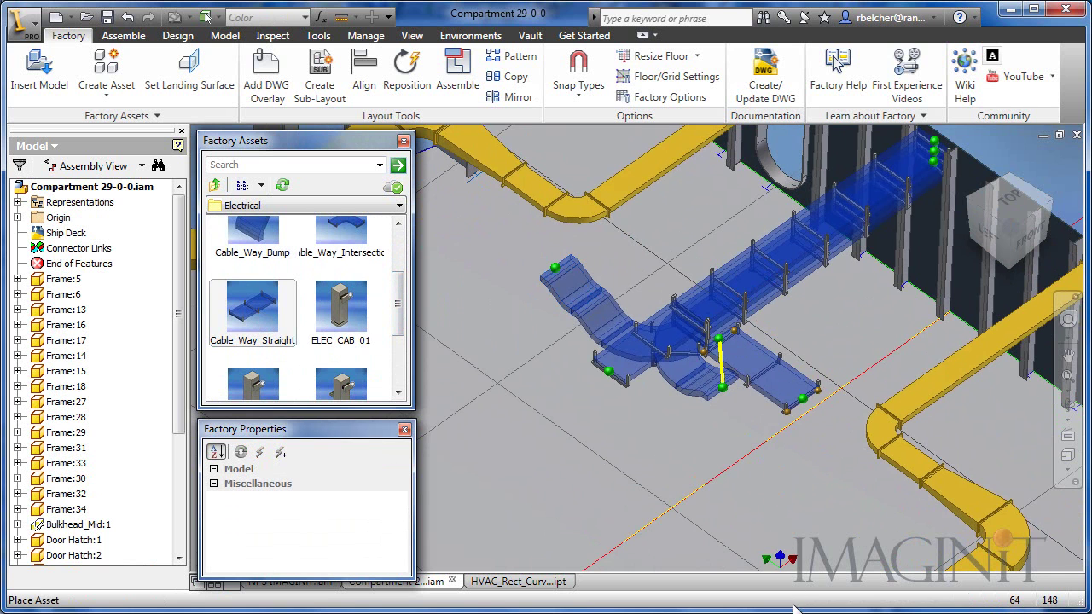
pyautogui.moveTo(791, 597); pyautogui.dragTo(829, 446, button='middle')
pyautogui.click(824, 555)
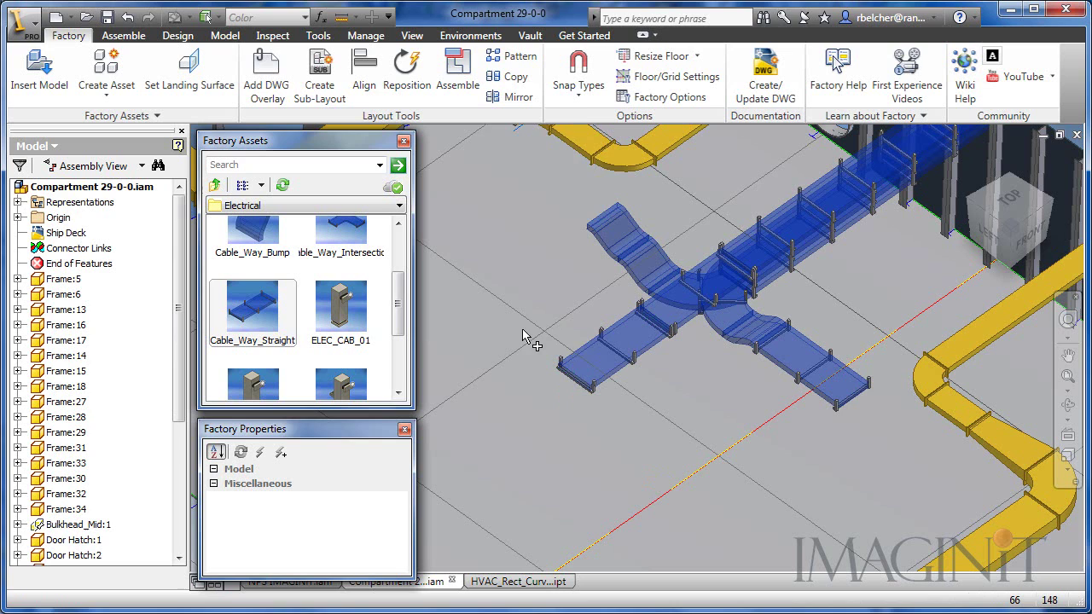
pyautogui.click(580, 354)
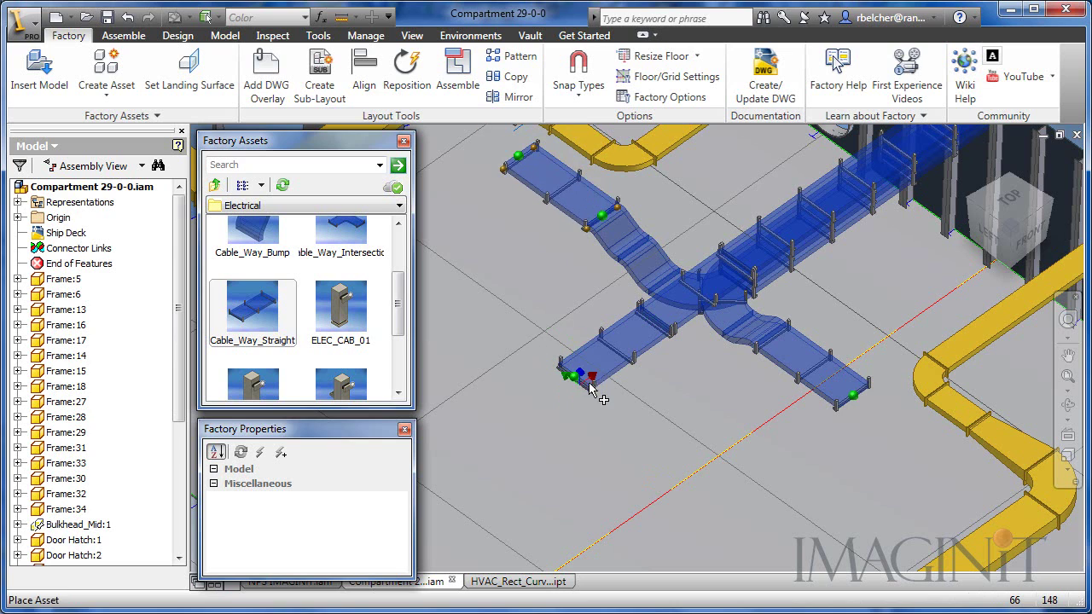
pyautogui.rightClick(697, 424)
pyautogui.click(724, 431)
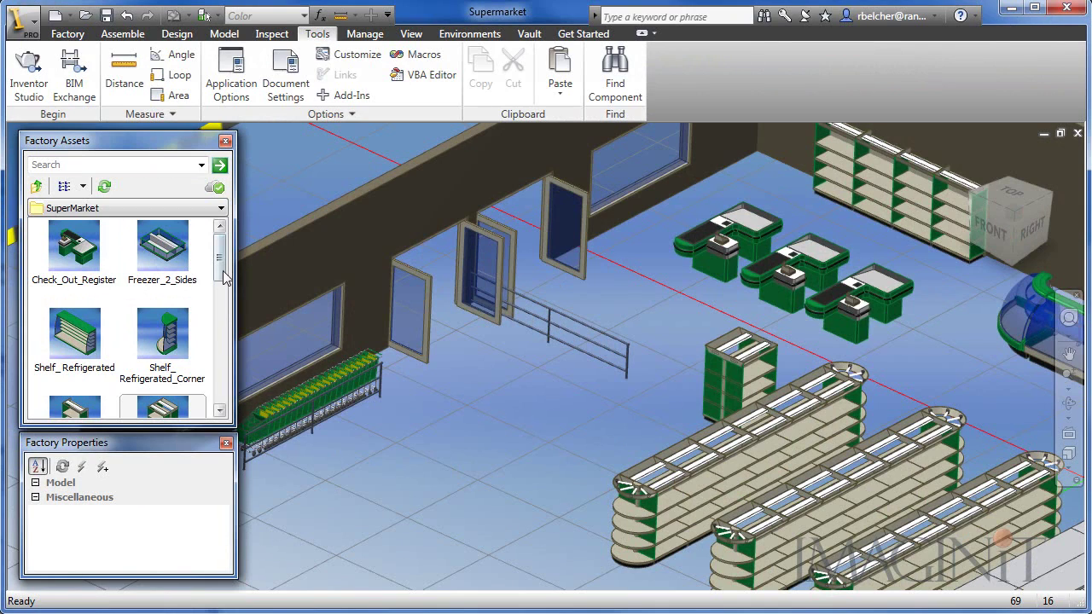
# Place two Shelf_2_Sides units beside the existing gondola in the front row
pyautogui.scroll(-3, 224, 275)
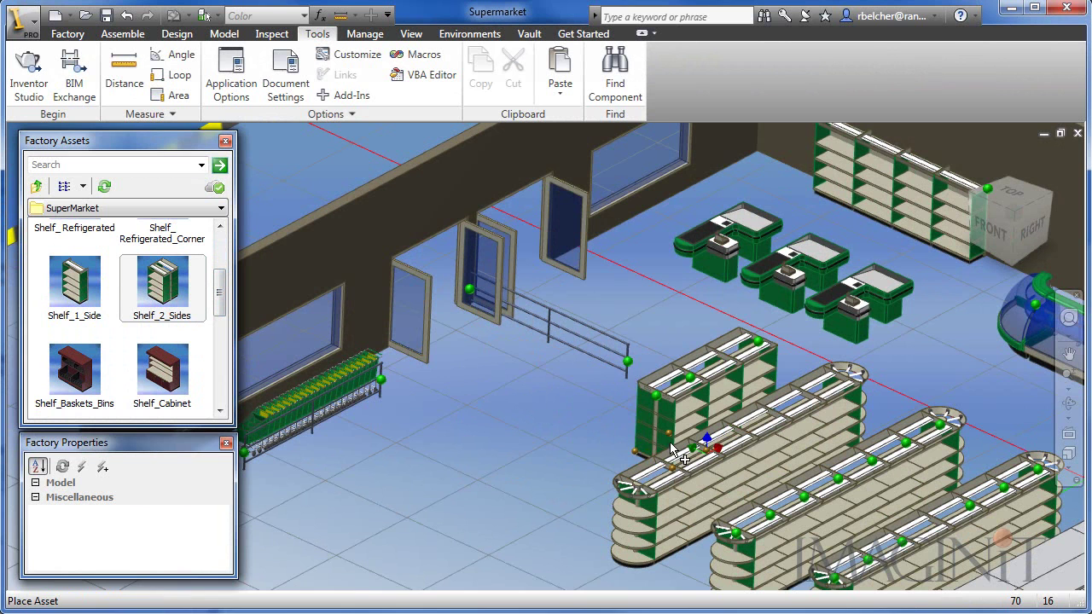
pyautogui.click(580, 455)
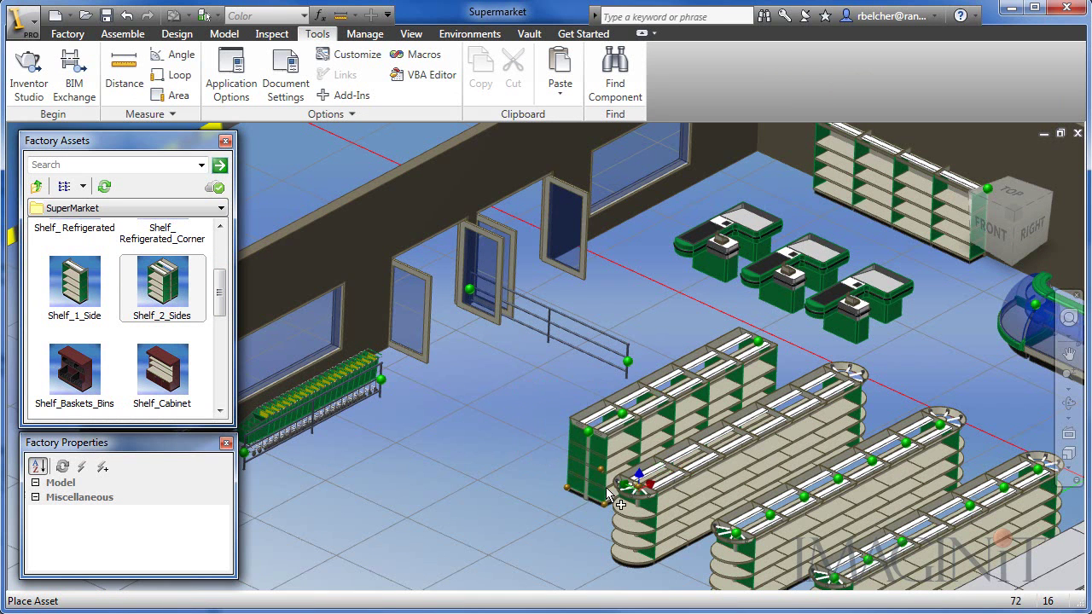
pyautogui.click(597, 485)
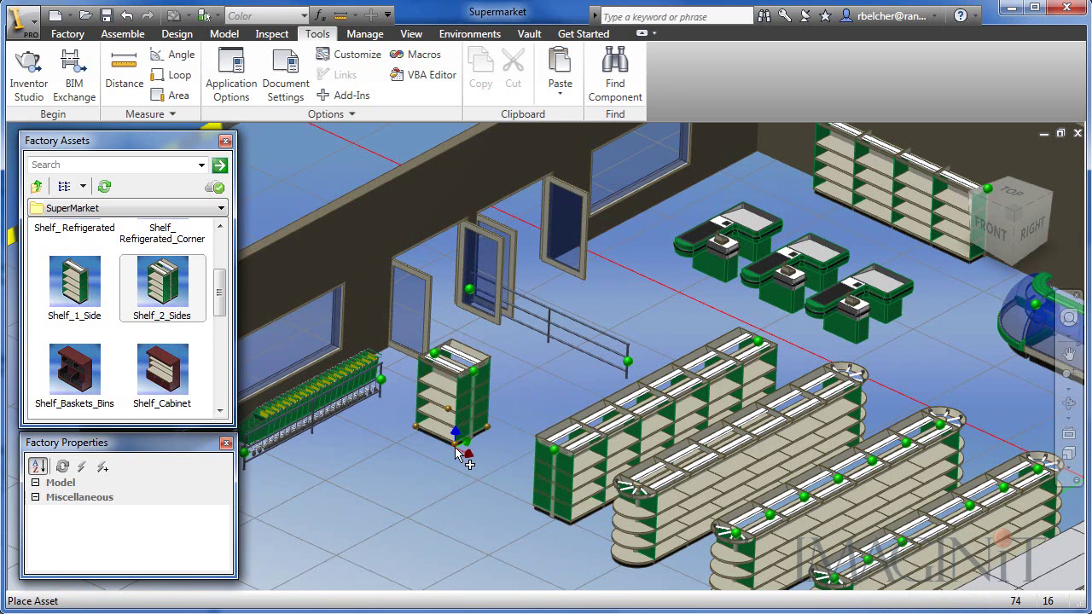
pyautogui.click(456, 443)
pyautogui.rightClick(455, 447)
pyautogui.click(485, 456)
# Cap the row with a Shelf_End and view the updated store layout
pyautogui.scroll(-3, 171, 324)
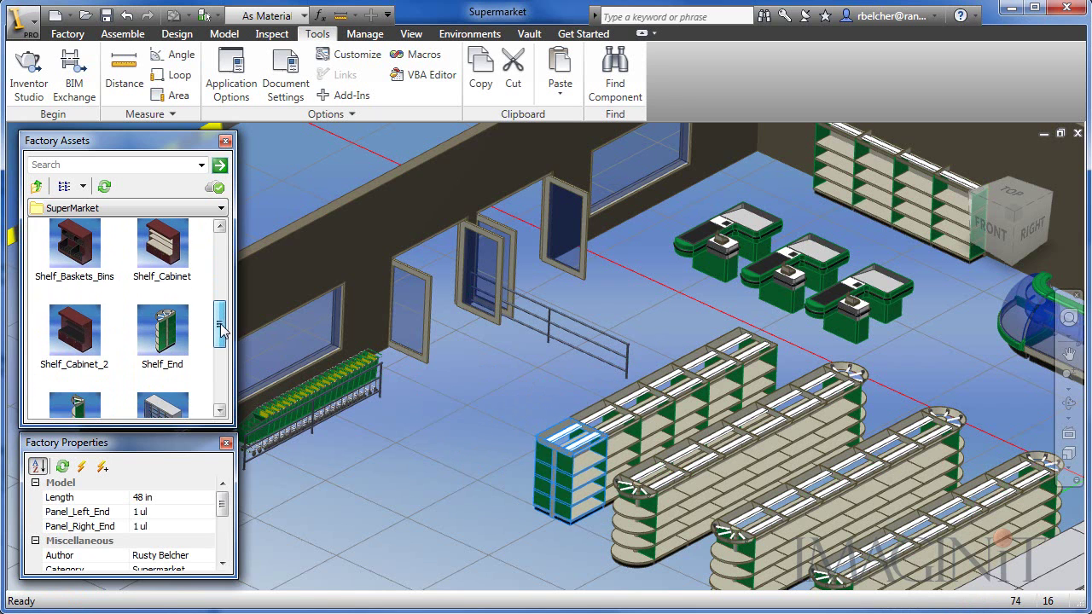
pyautogui.click(175, 333)
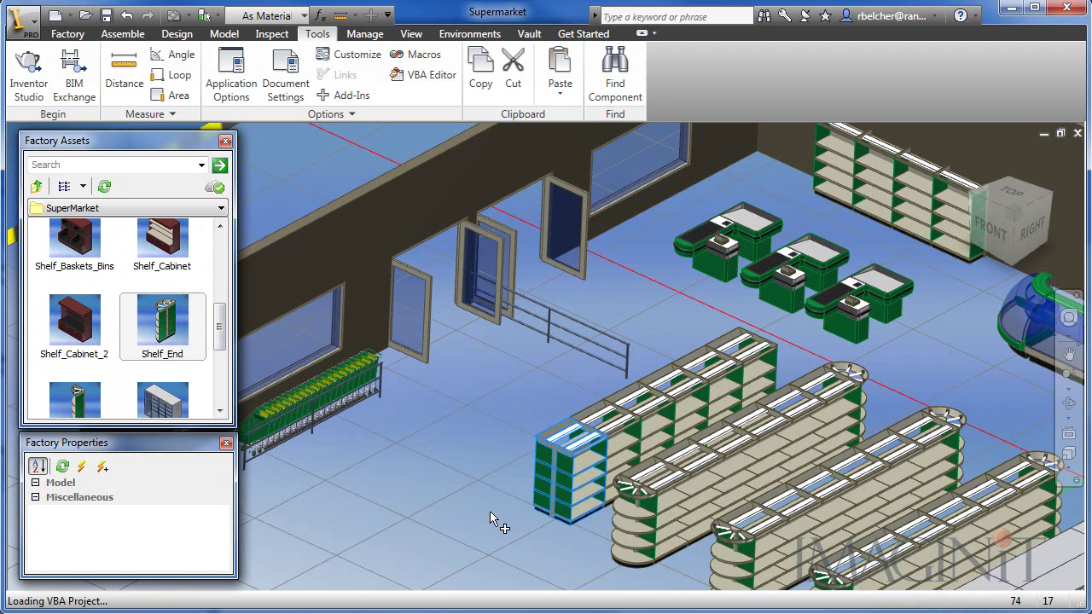
pyautogui.click(553, 508)
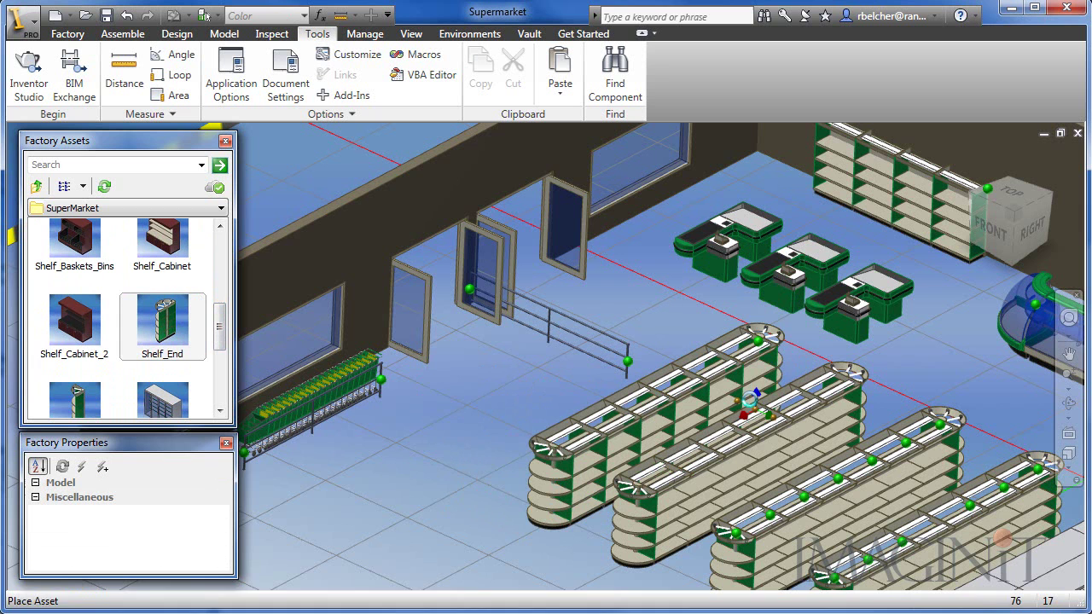
pyautogui.rightClick(427, 500)
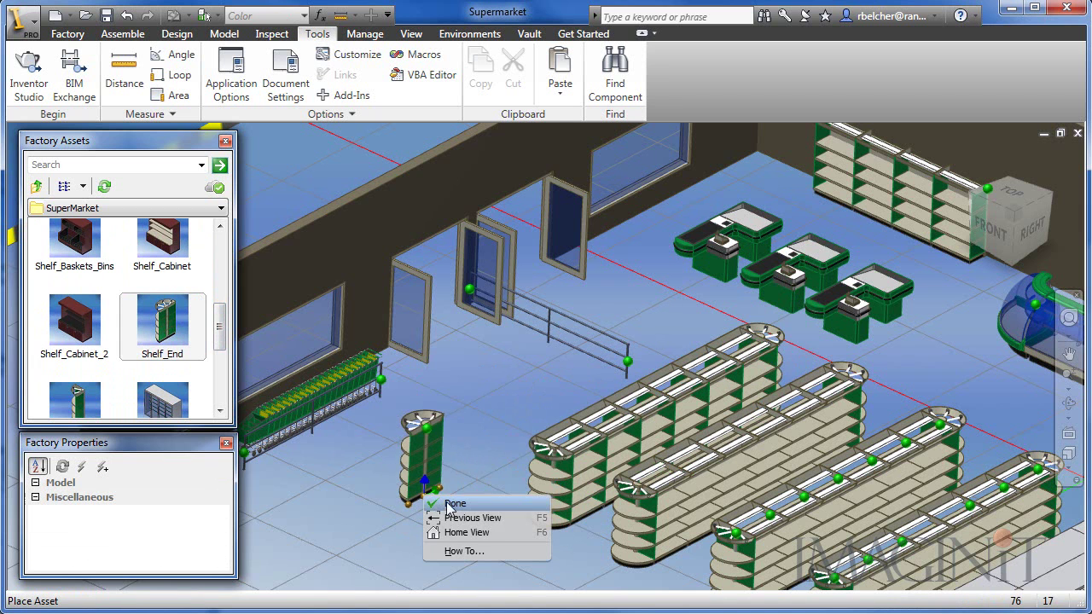
pyautogui.click(452, 504)
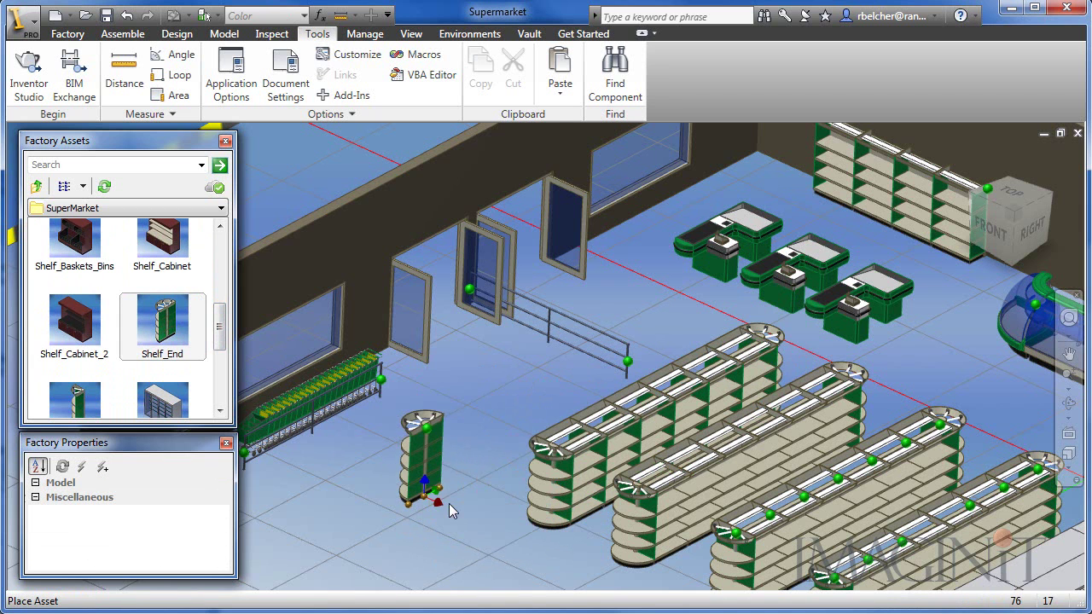
pyautogui.click(511, 475)
pyautogui.keyDown('shift'); pyautogui.moveTo(461, 512); pyautogui.dragTo(494, 513, button='middle'); pyautogui.keyUp('shift')
pyautogui.moveTo(504, 433); pyautogui.dragTo(471, 470, button='middle')
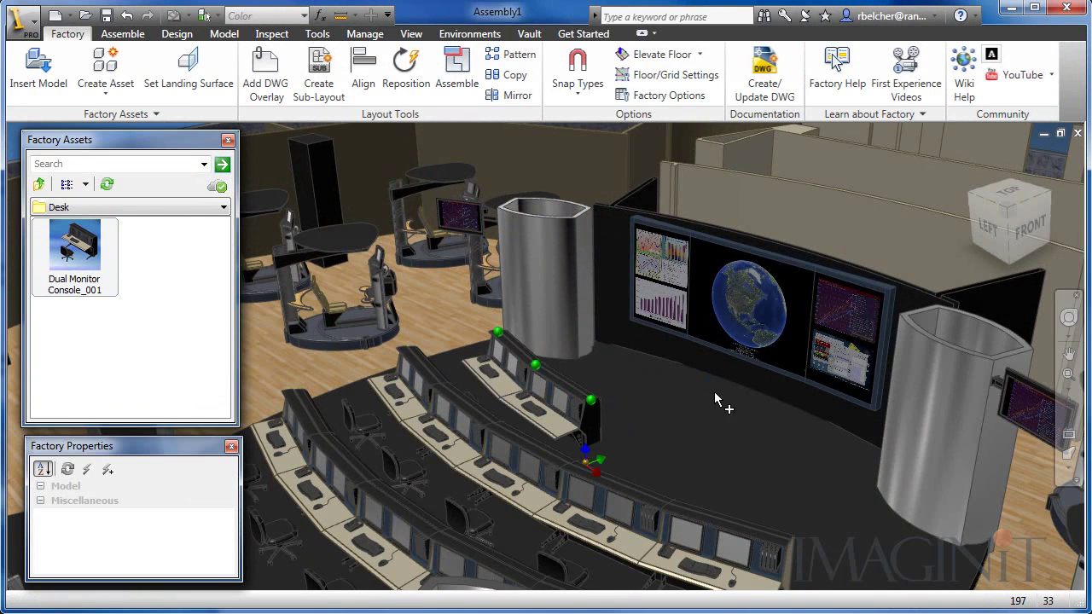
# Add three Dual Monitor Console_001 units at the end of the front row
pyautogui.click(680, 429)
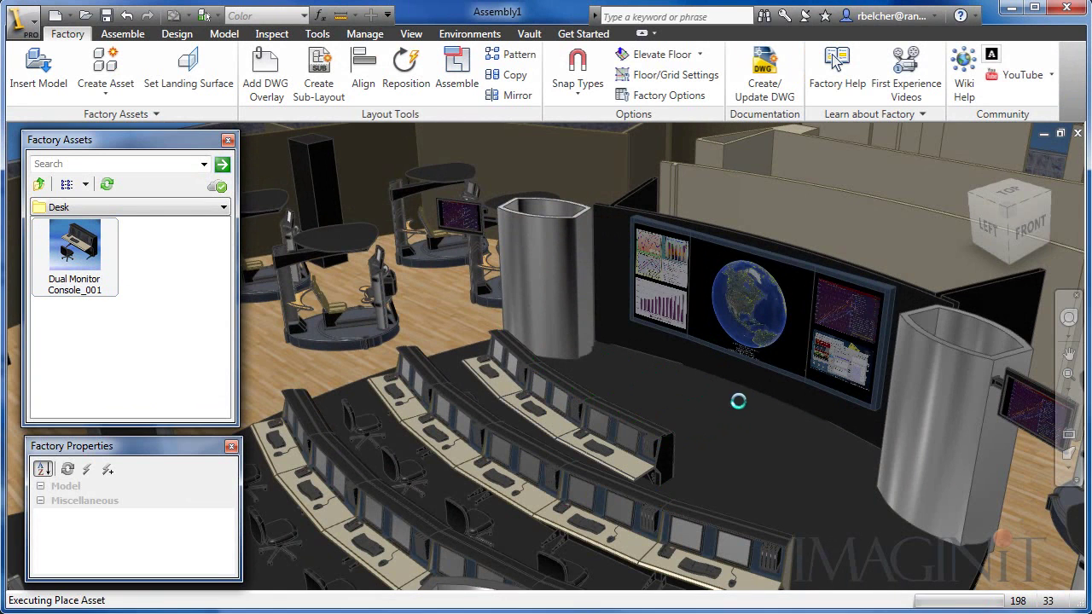
pyautogui.click(745, 454)
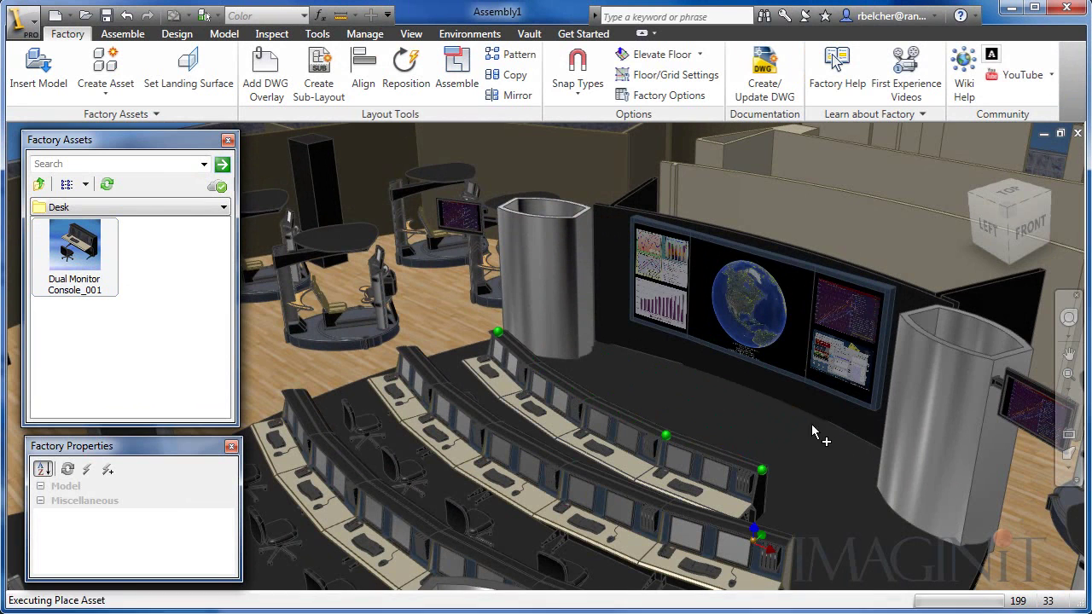
pyautogui.click(828, 493)
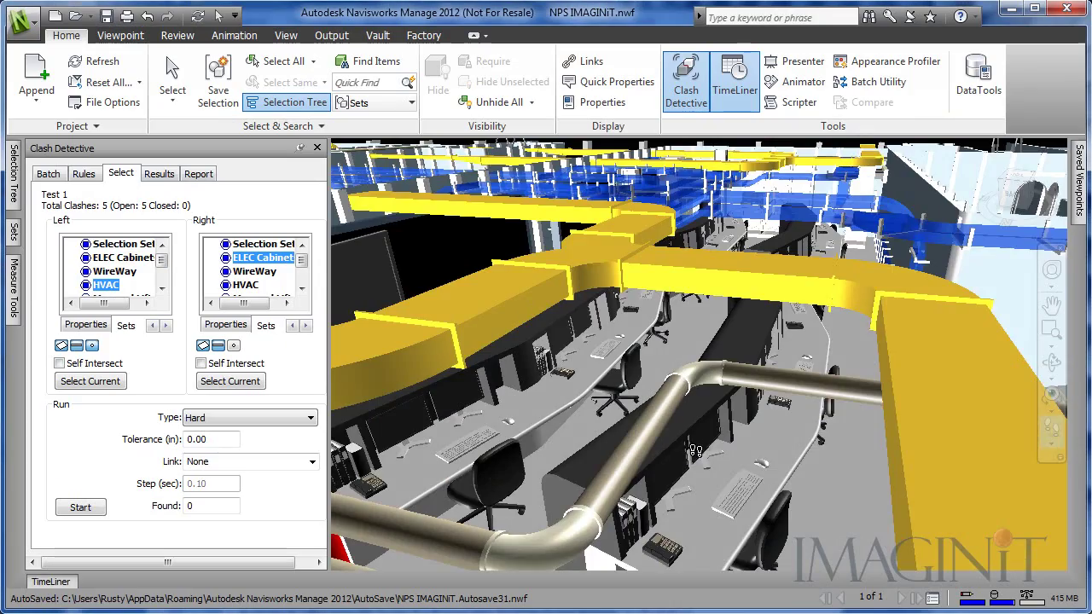
# Run Test 1 and zoom to the first, third and fifth of the five clashes
pyautogui.moveTo(705, 434); pyautogui.dragTo(482, 393)
pyautogui.click(80, 507)
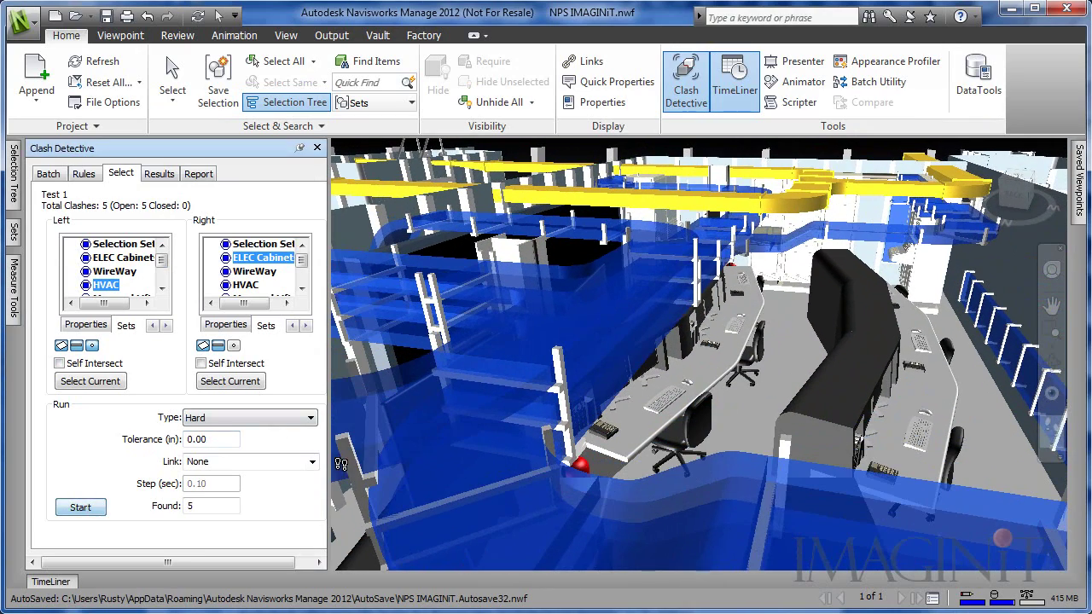
pyautogui.click(159, 173)
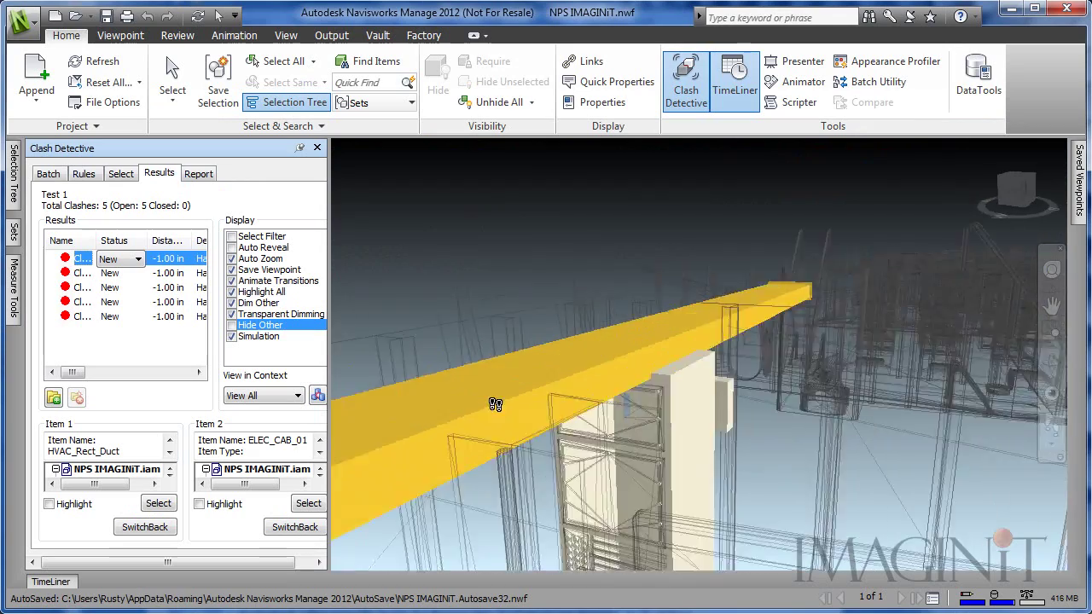
pyautogui.click(114, 291)
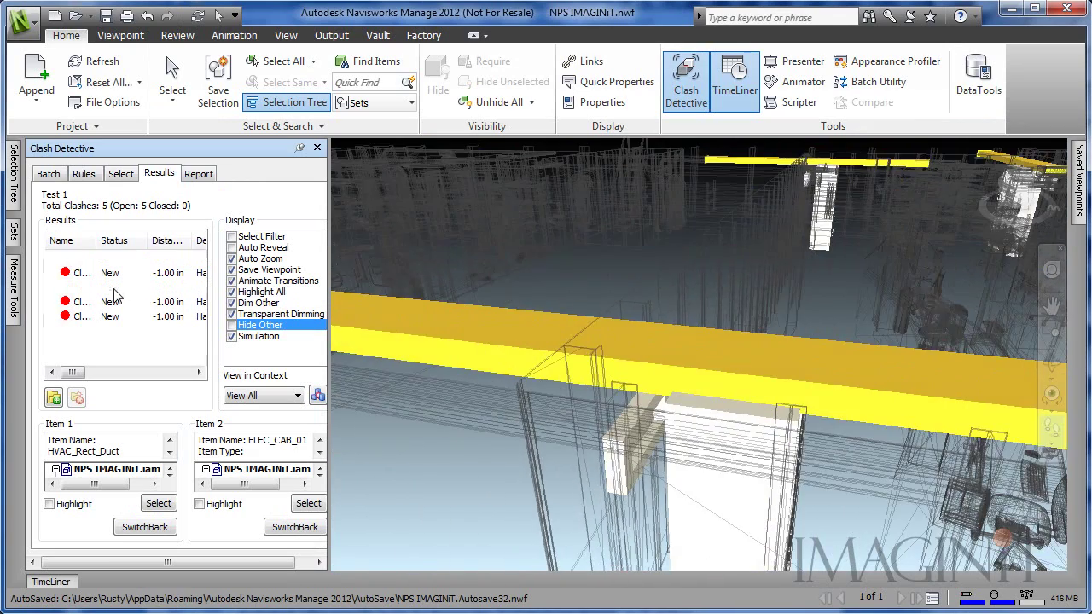
pyautogui.click(111, 317)
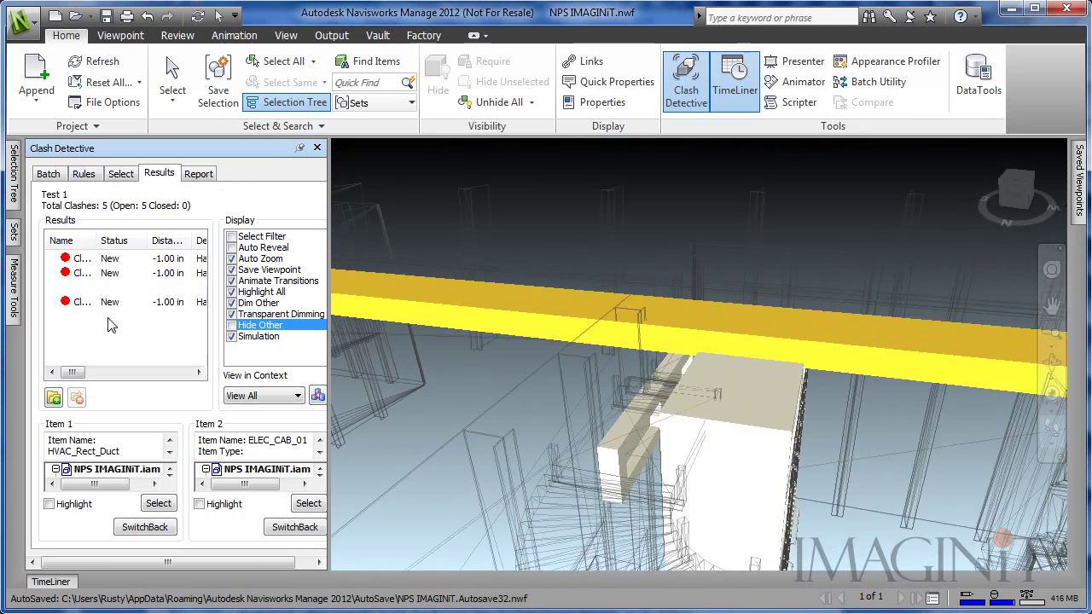